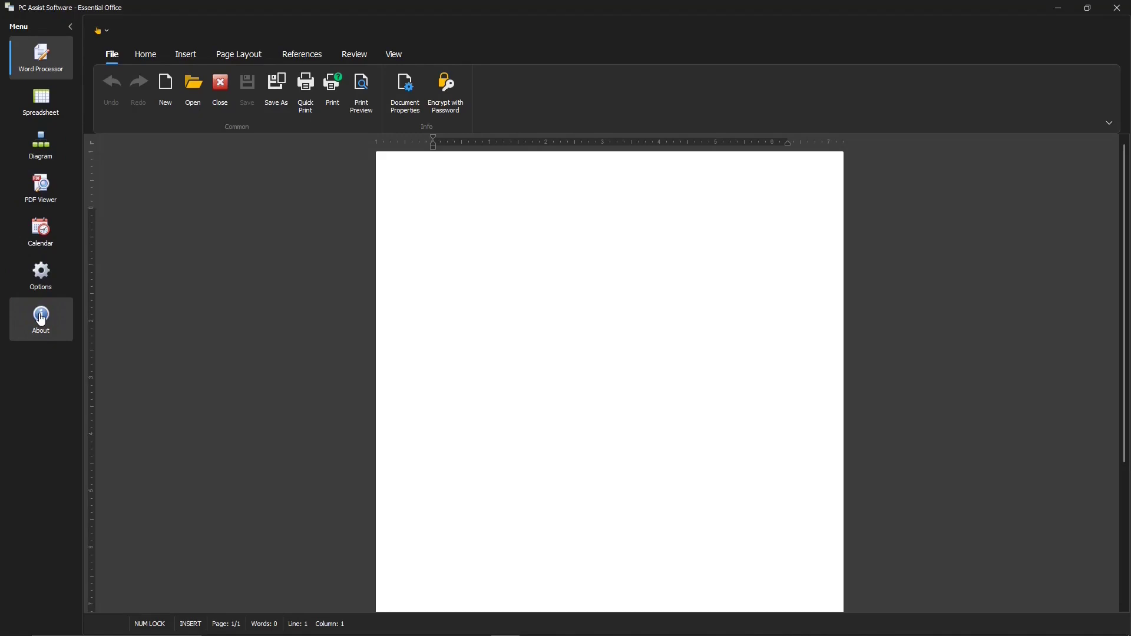
Step: Check the Touch/Mouse Mode choice without changing it, then browse the Home, Insert, Page Layout, References and Review tabs
{"action": "left_click", "coordinate": [102, 32]}
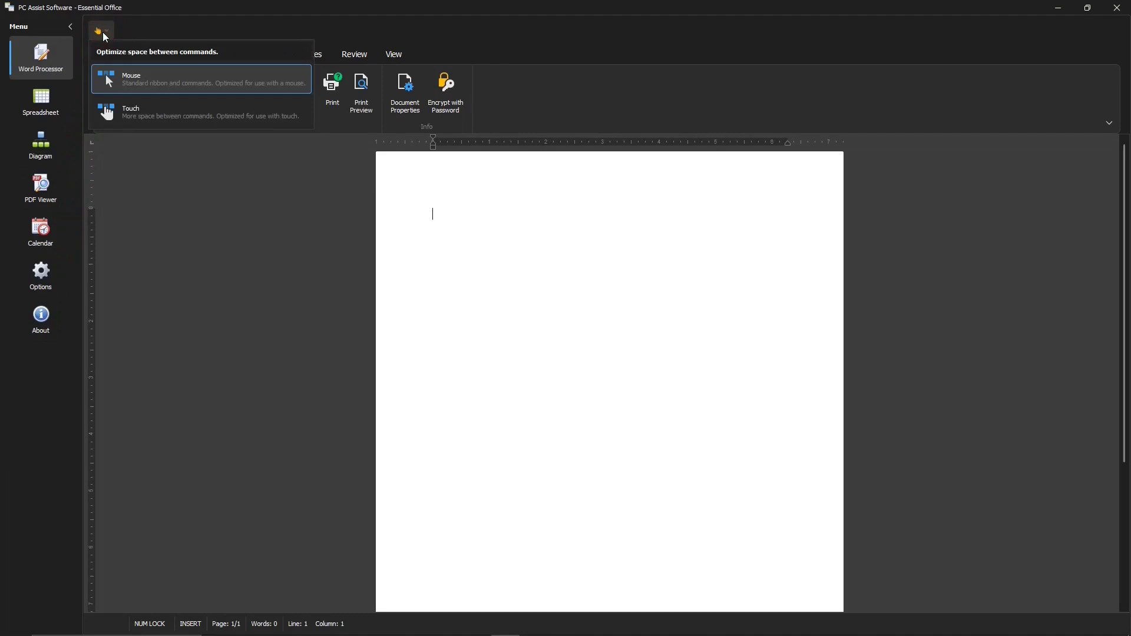
{"action": "left_click", "coordinate": [146, 34]}
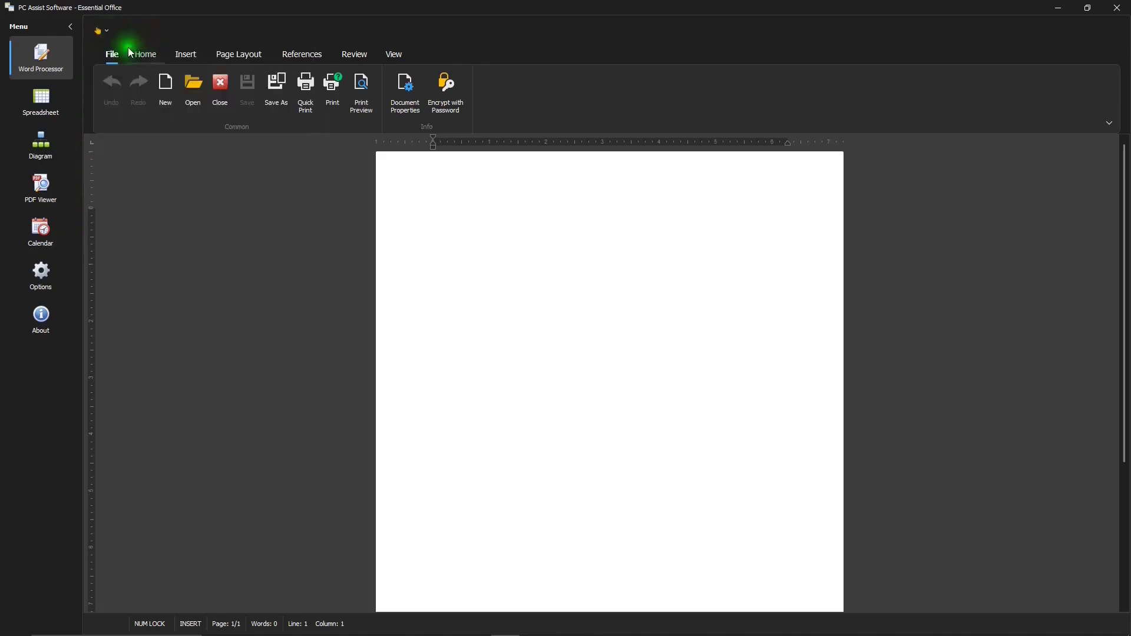
{"action": "left_click", "coordinate": [147, 54]}
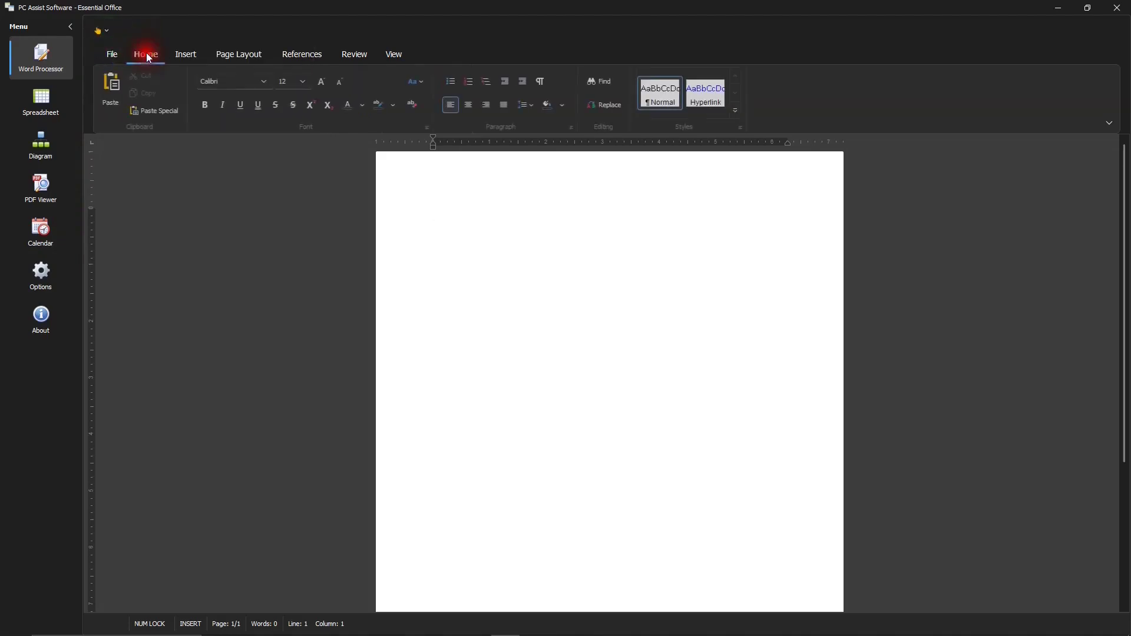
{"action": "left_click", "coordinate": [182, 53]}
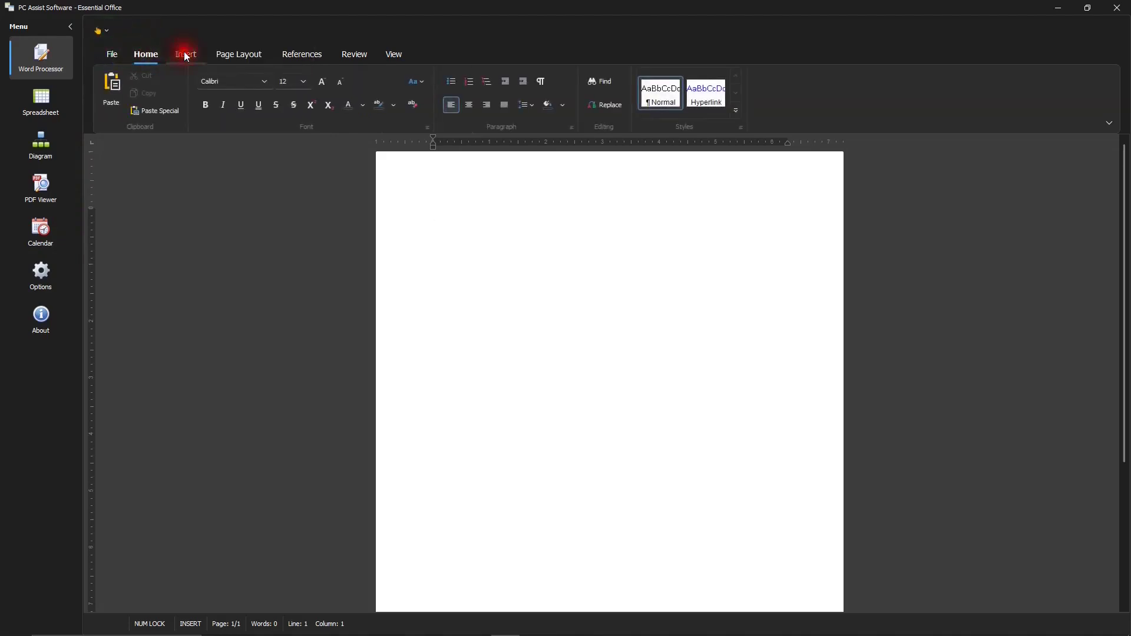
{"action": "left_click", "coordinate": [243, 53]}
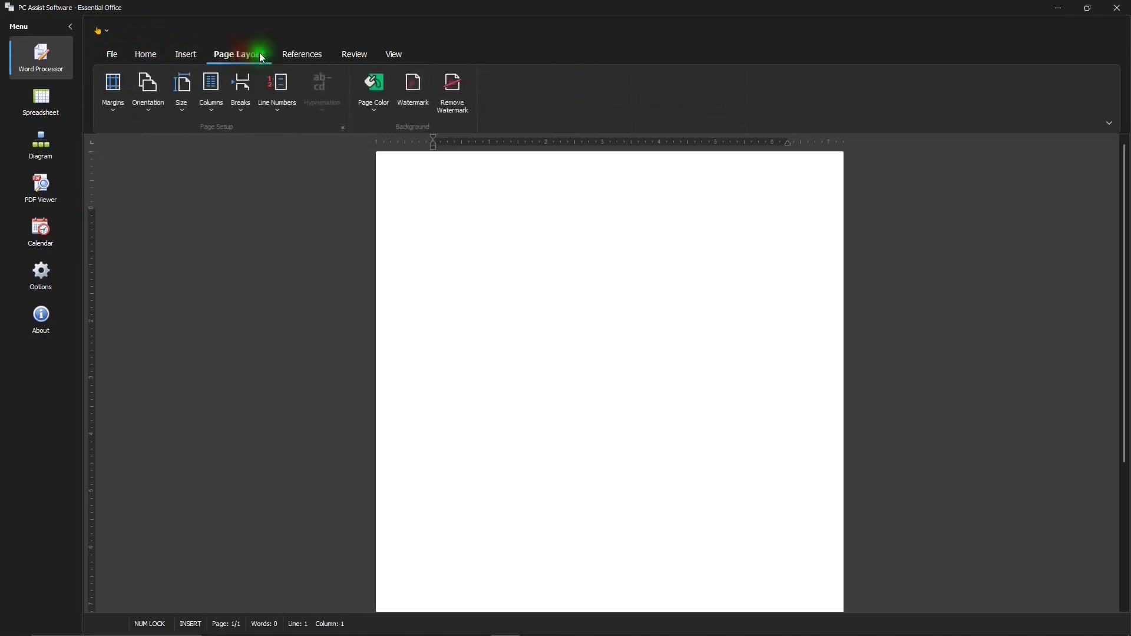
{"action": "left_click", "coordinate": [289, 56]}
{"action": "left_click", "coordinate": [345, 56]}
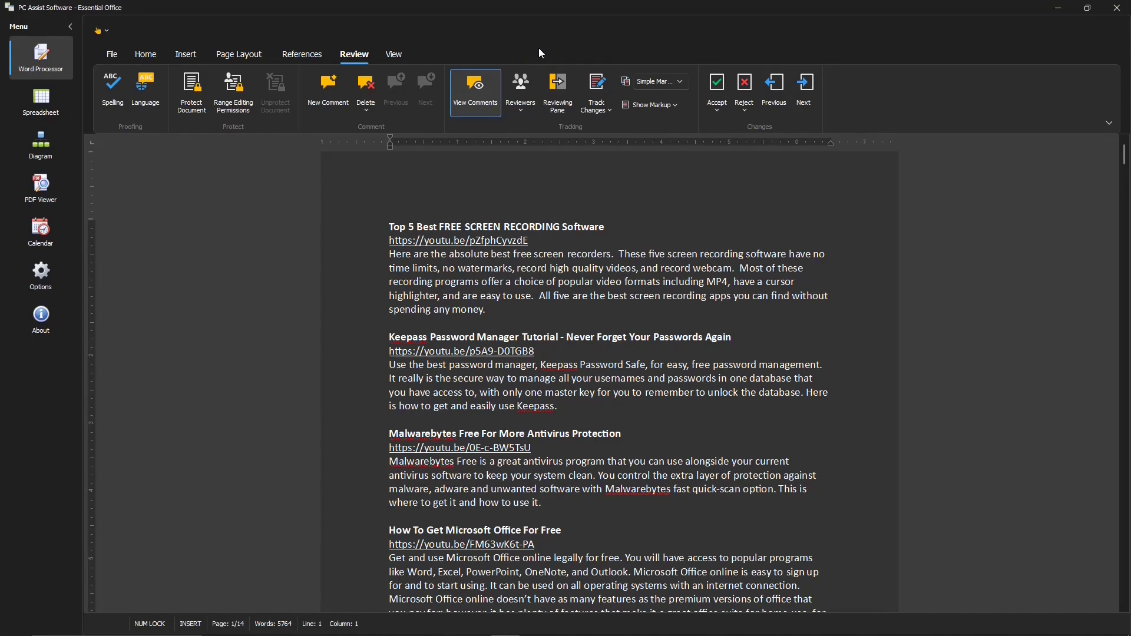
Step: Hide the Quick Access Toolbar from the ribbon display options, then bring it back
{"action": "left_click", "coordinate": [1109, 125]}
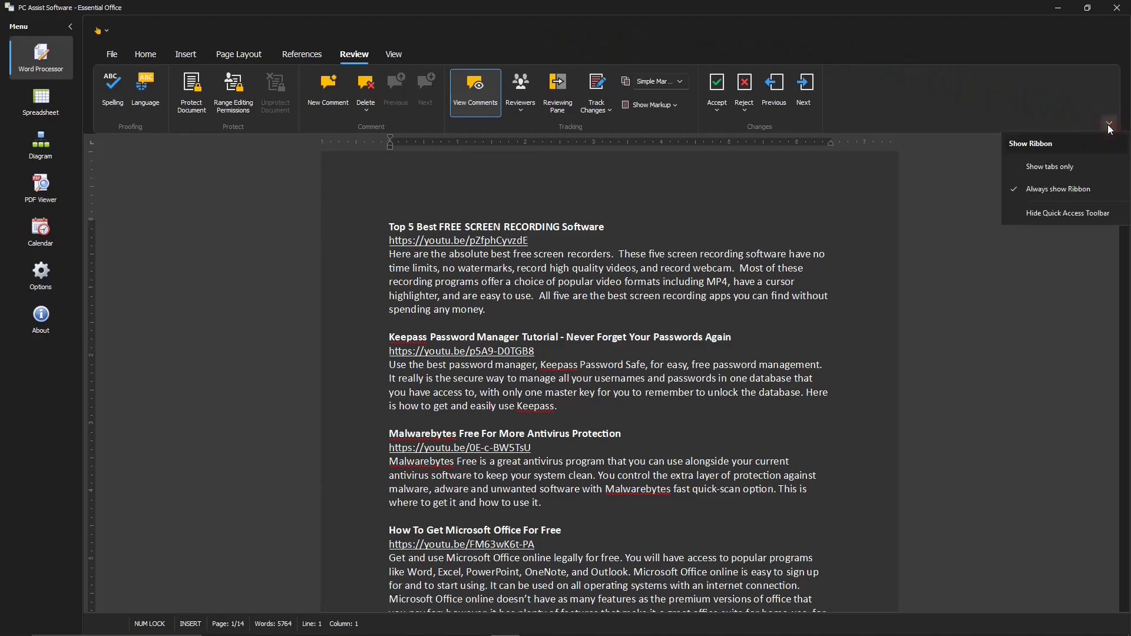
{"action": "left_click", "coordinate": [1053, 214]}
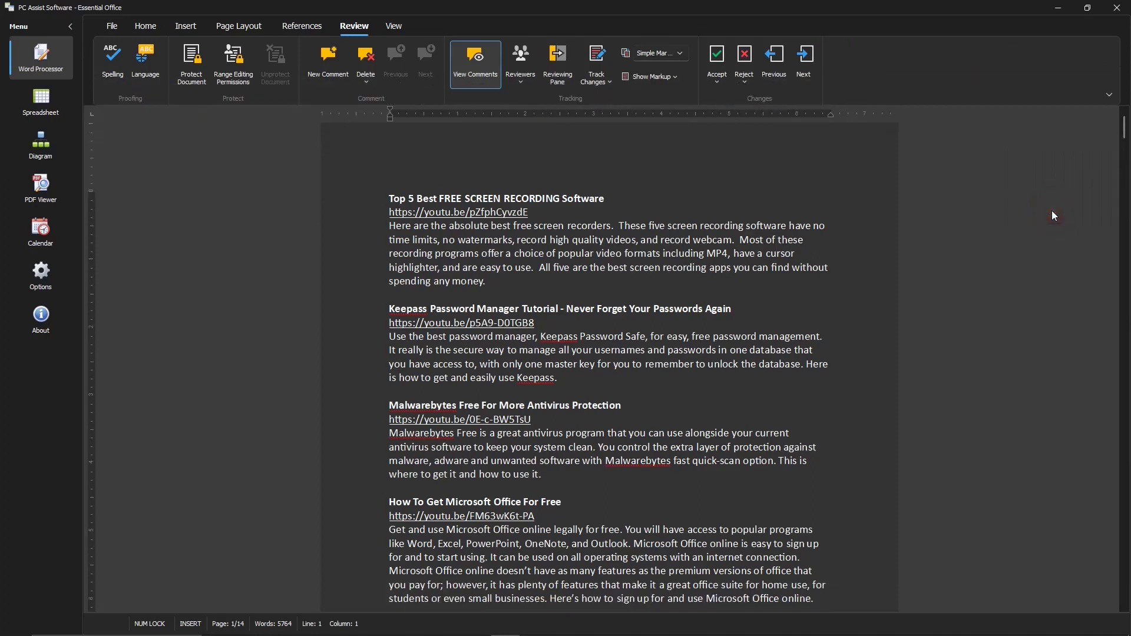
{"action": "left_click", "coordinate": [1109, 93]}
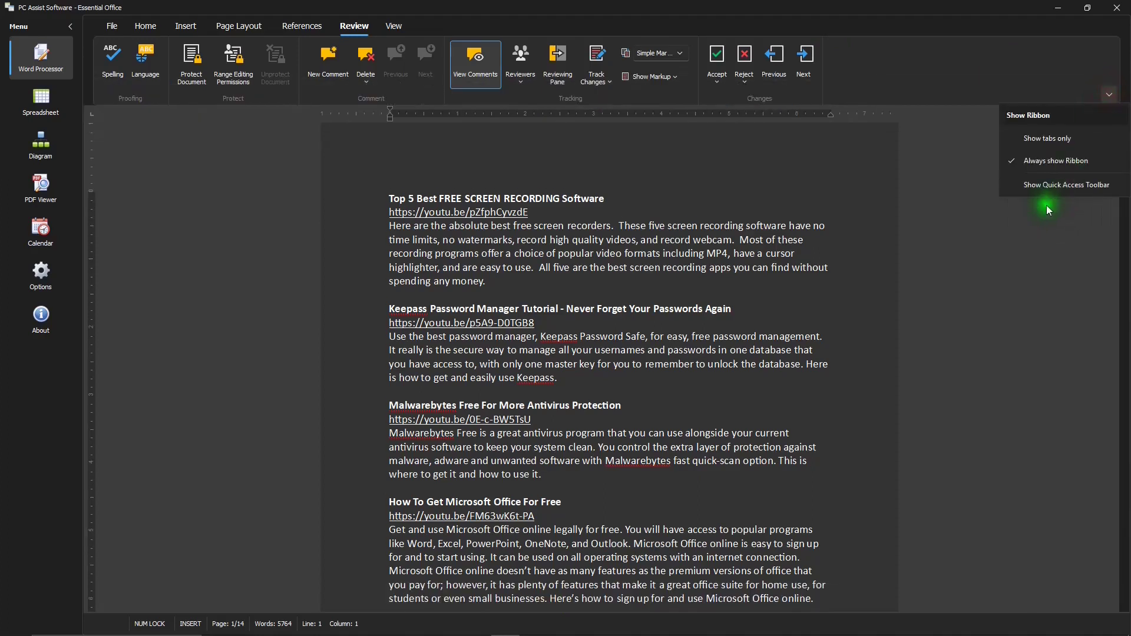
{"action": "left_click", "coordinate": [1044, 186]}
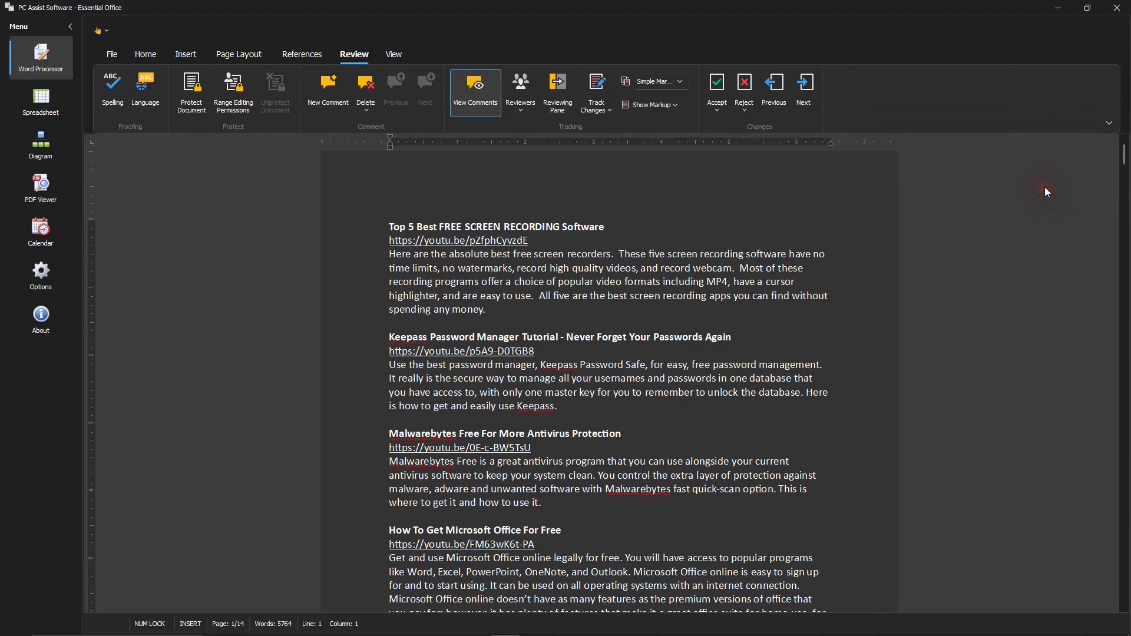
Step: Collapse the ribbon to Show tabs only, view the View commands, then set Always show Ribbon
{"action": "left_click", "coordinate": [1109, 120]}
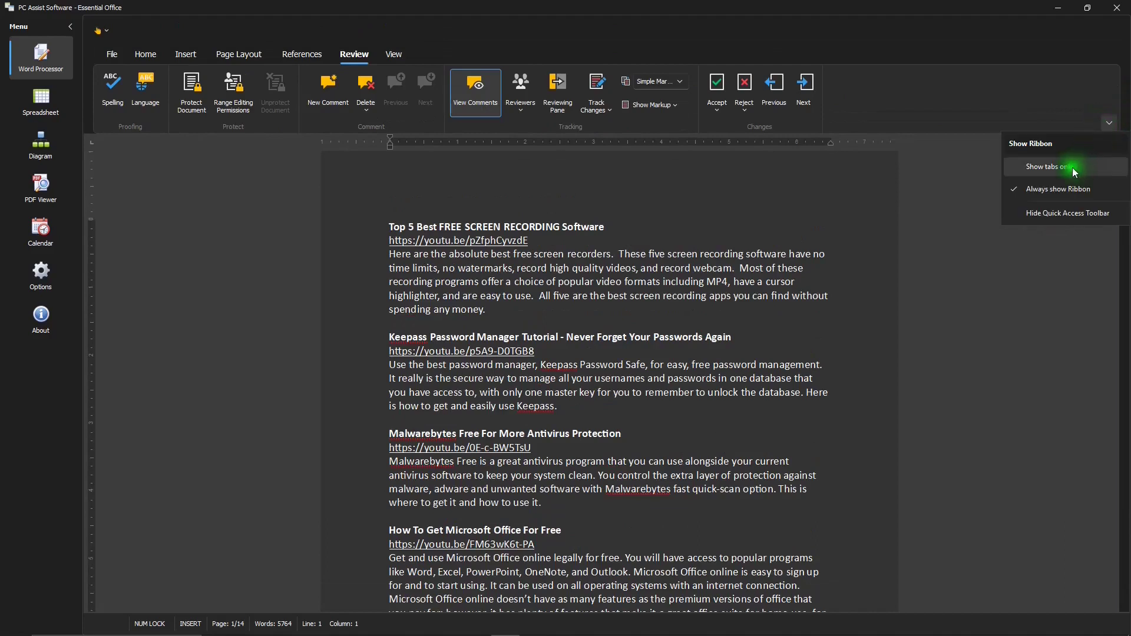
{"action": "left_click", "coordinate": [1051, 166]}
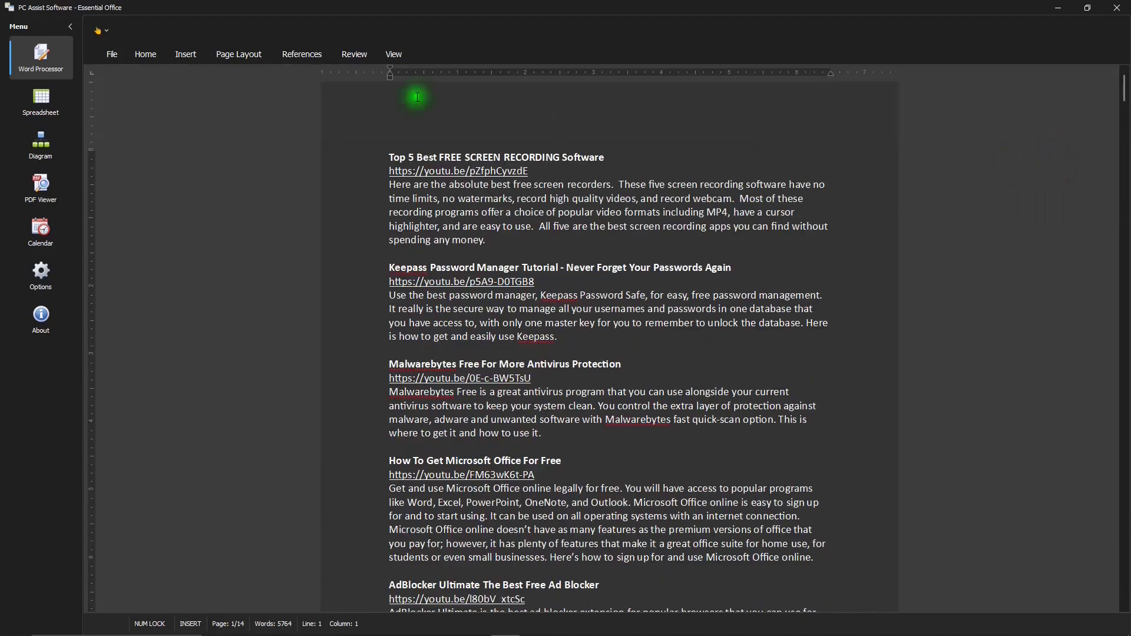
{"action": "left_click", "coordinate": [393, 54]}
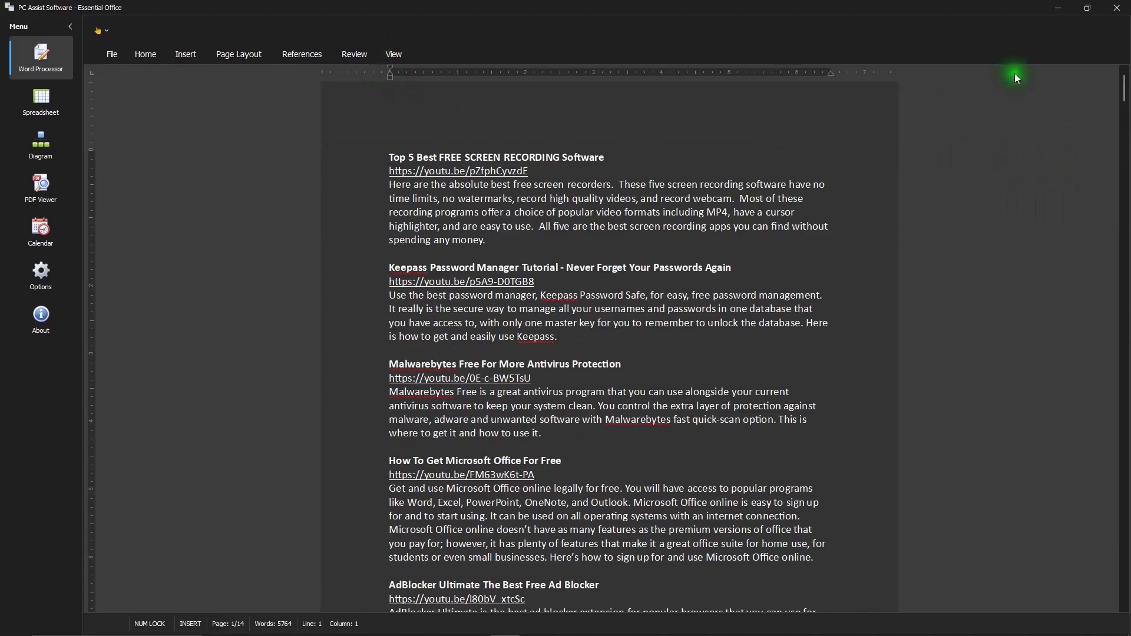
{"action": "left_click", "coordinate": [394, 54]}
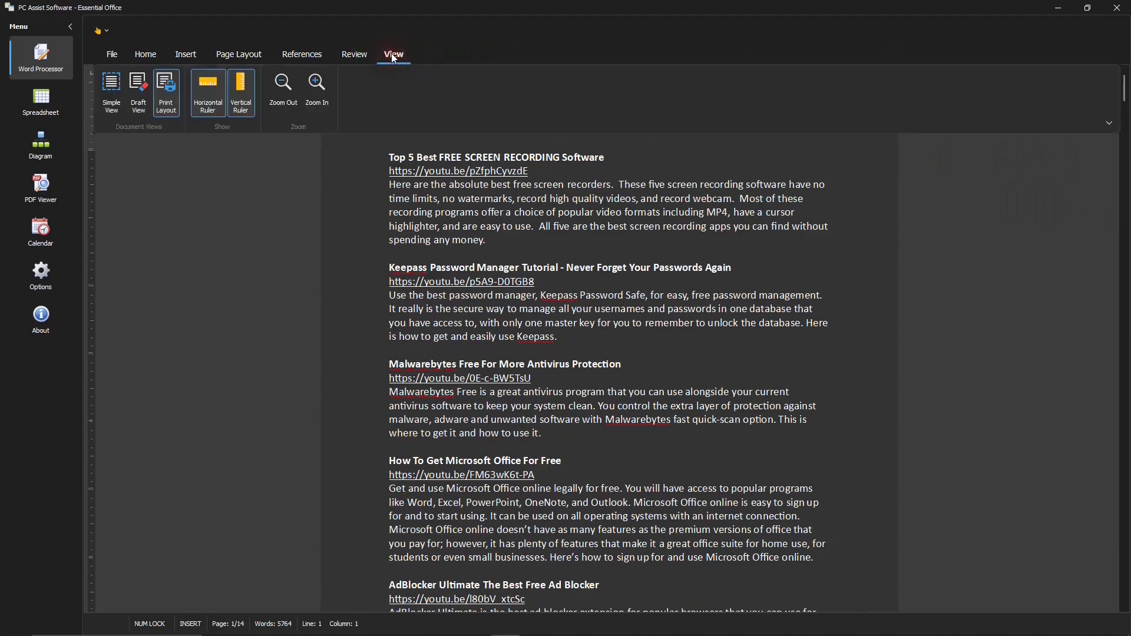
{"action": "left_click", "coordinate": [1108, 122]}
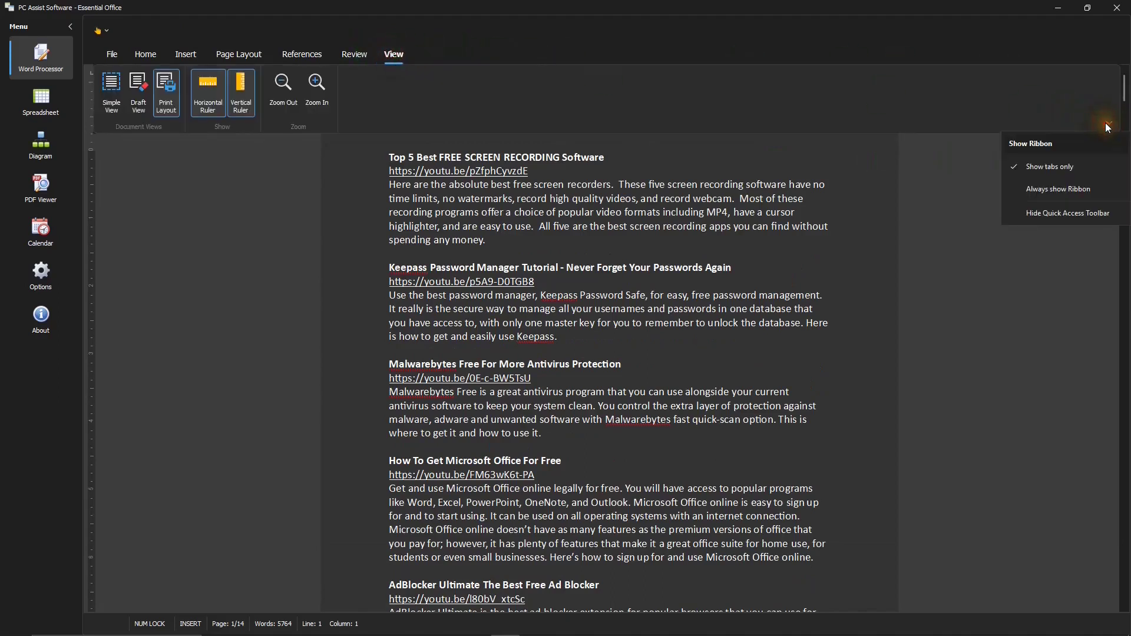
{"action": "left_click", "coordinate": [1052, 190]}
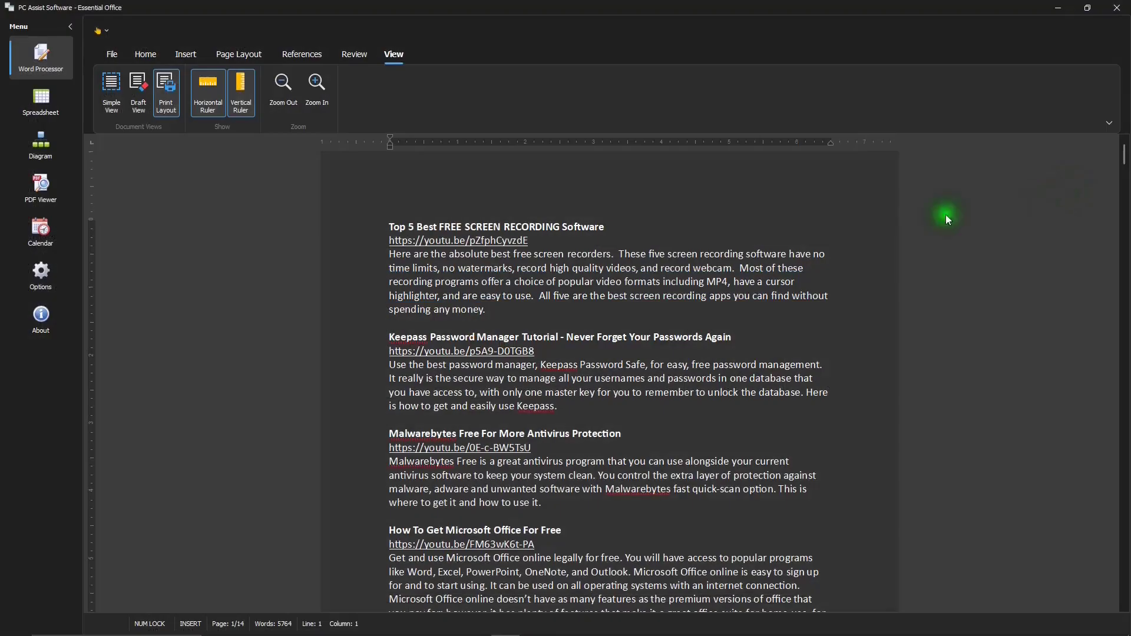
Step: Switch to the Spreadsheet module and browse its Home, Insert, Page Layout, Formulas and Data tabs
{"action": "left_click", "coordinate": [44, 102]}
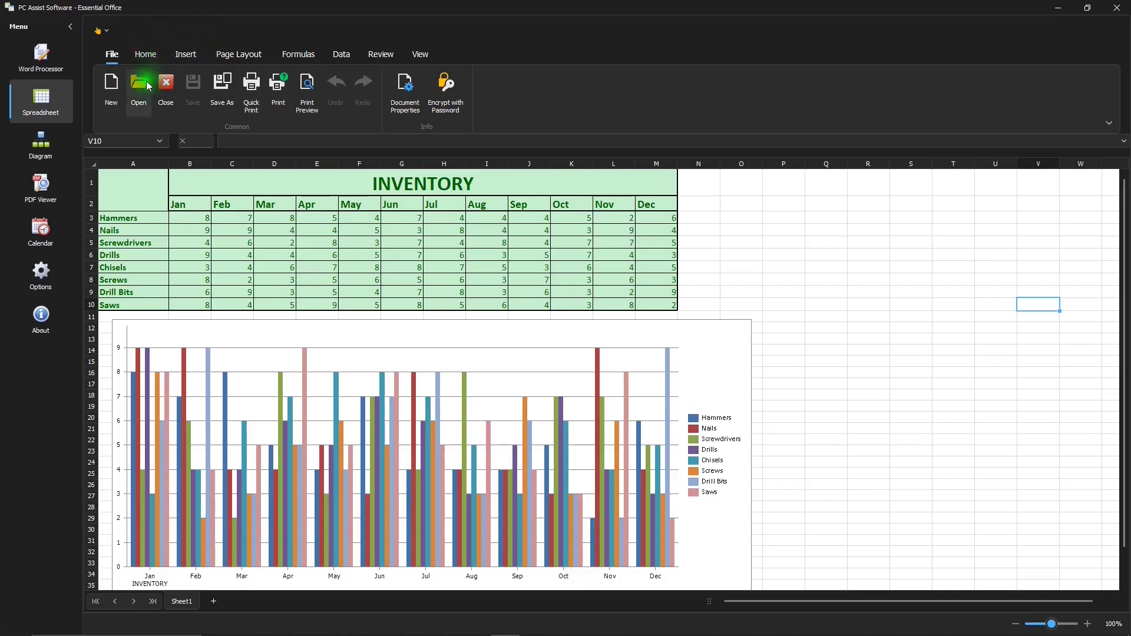
{"action": "left_click", "coordinate": [146, 53]}
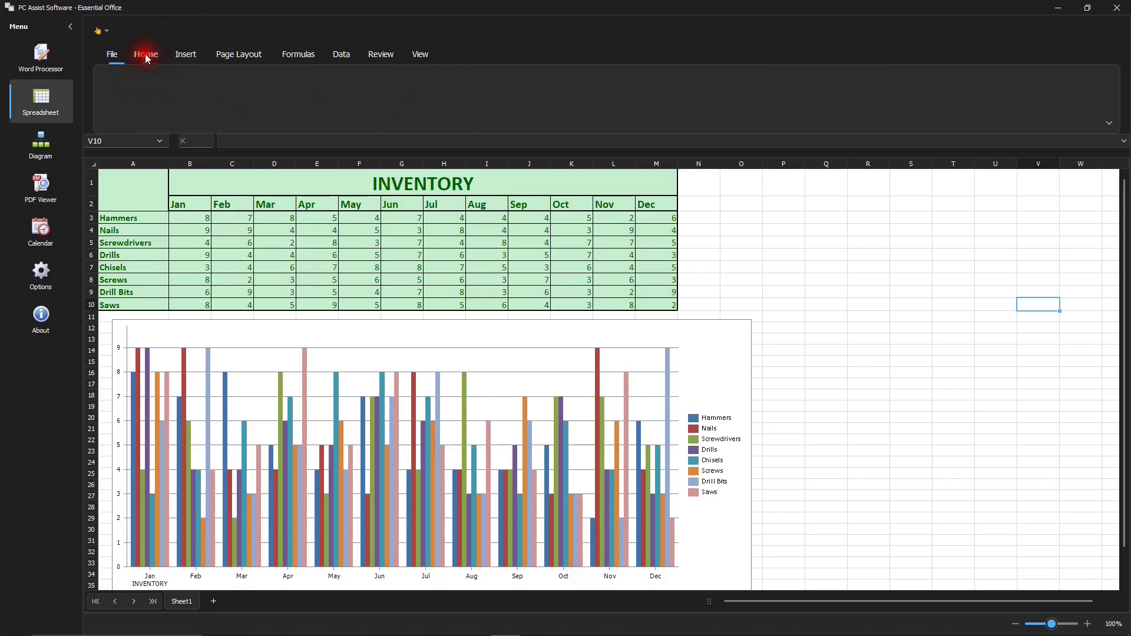
{"action": "left_click", "coordinate": [185, 54]}
{"action": "left_click", "coordinate": [233, 55]}
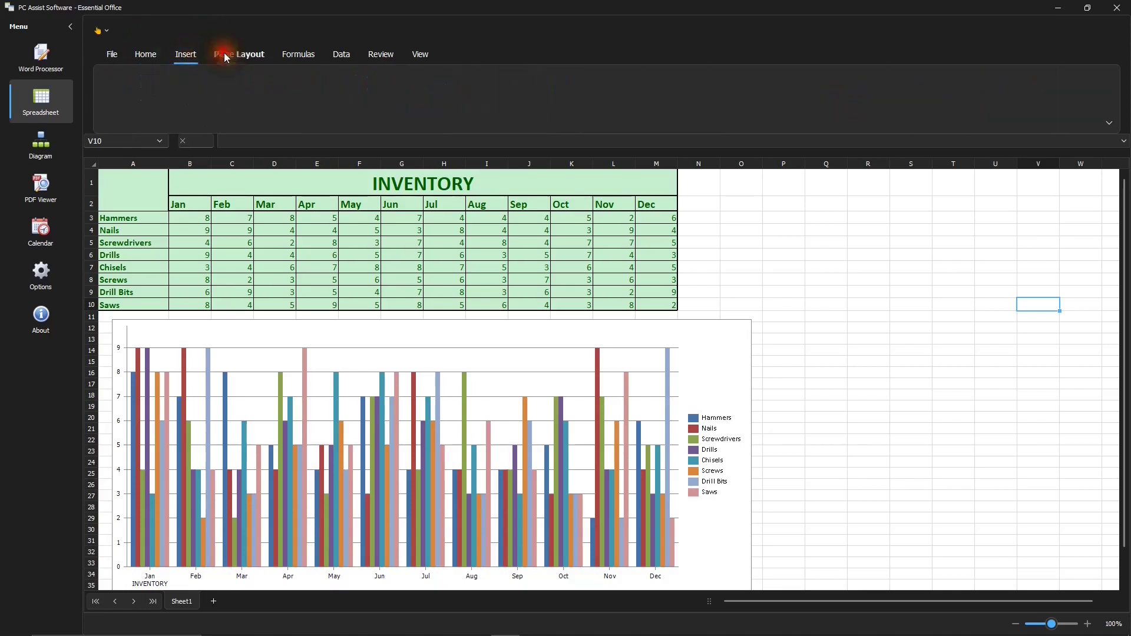
{"action": "left_click", "coordinate": [301, 54]}
{"action": "left_click", "coordinate": [341, 54]}
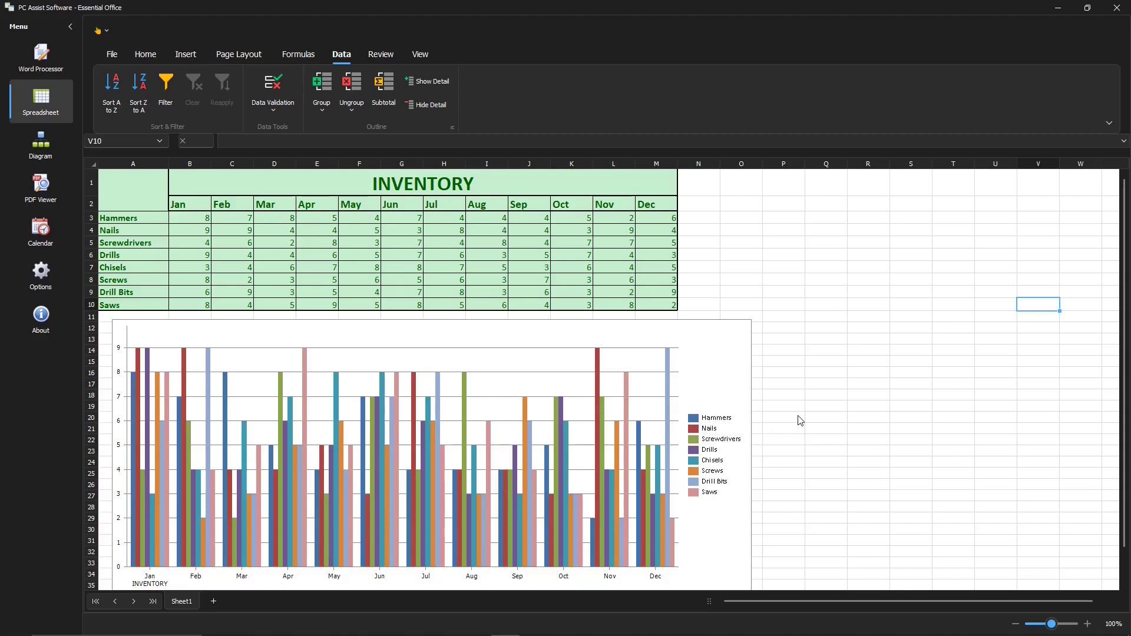
{"action": "key", "text": "alt+f"}
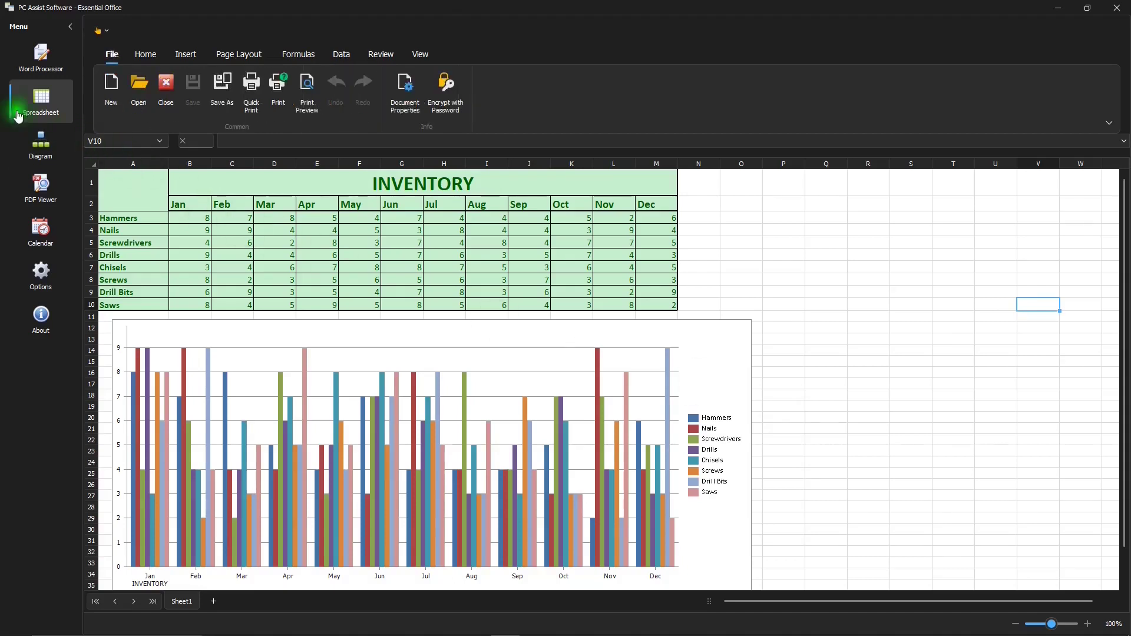
{"action": "left_click", "coordinate": [41, 147]}
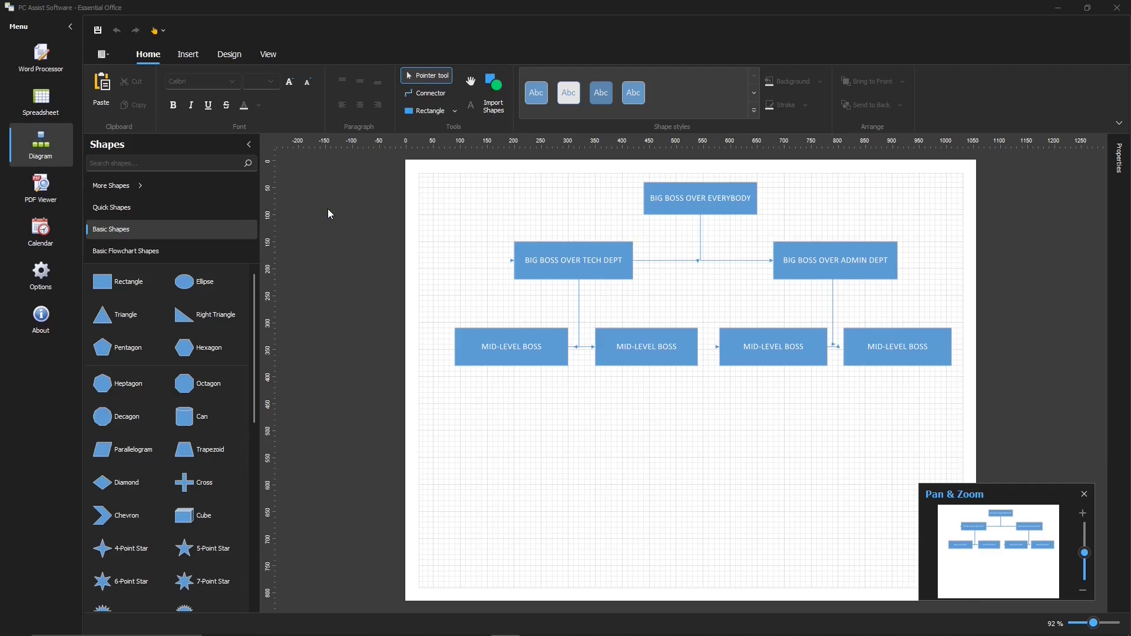
{"action": "left_click", "coordinate": [98, 31]}
{"action": "left_click", "coordinate": [102, 55]}
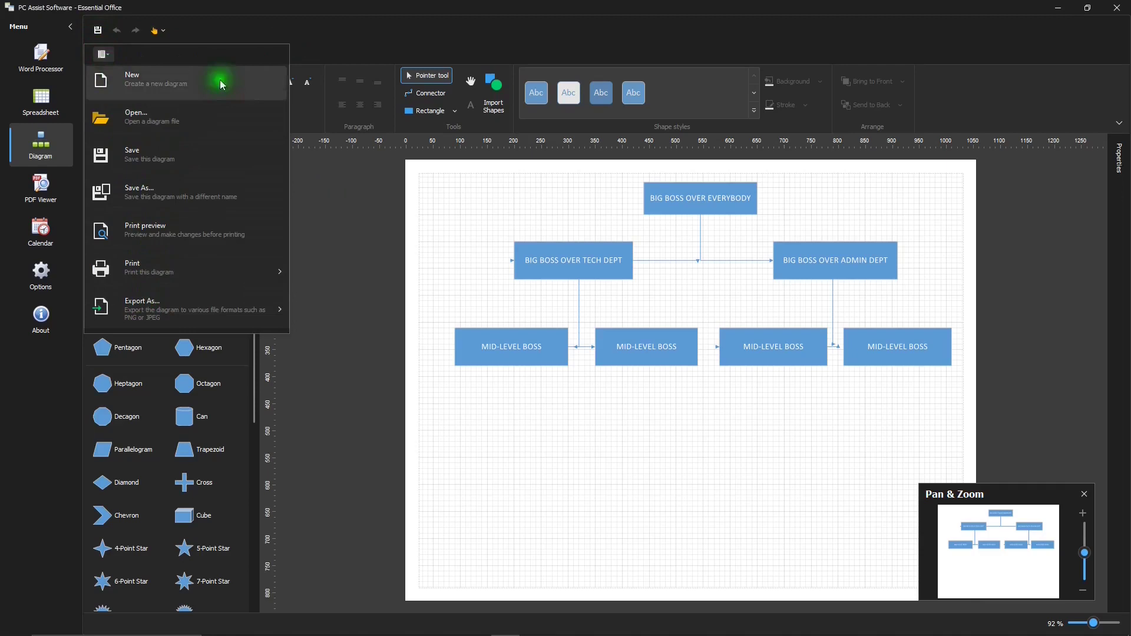
{"action": "left_click", "coordinate": [323, 32]}
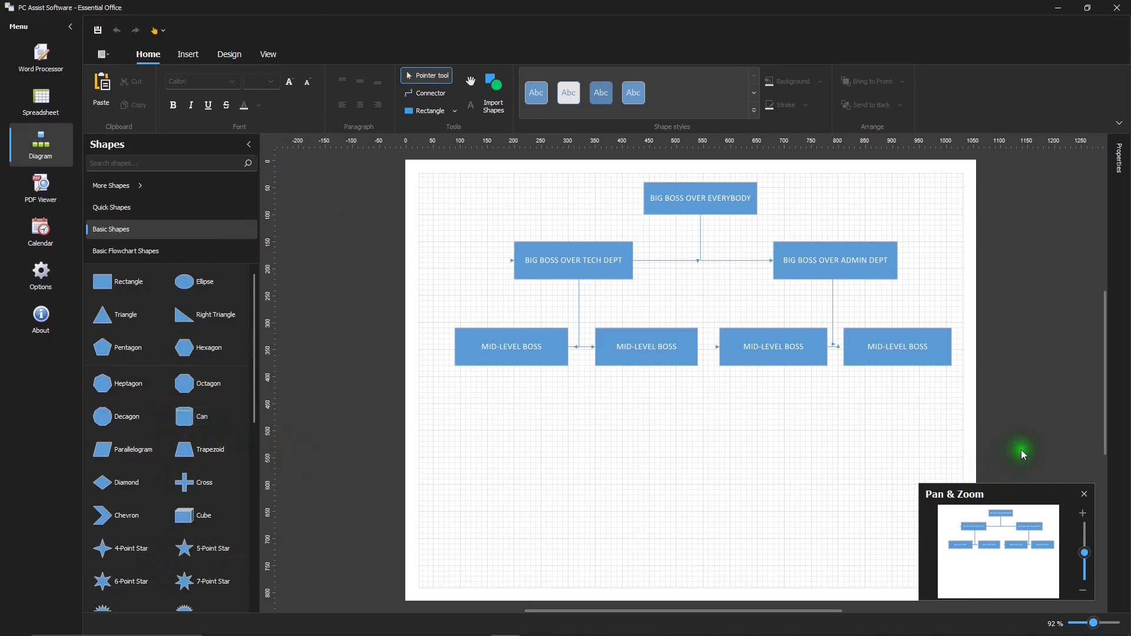
{"action": "left_click", "coordinate": [990, 498]}
{"action": "left_click", "coordinate": [1028, 352]}
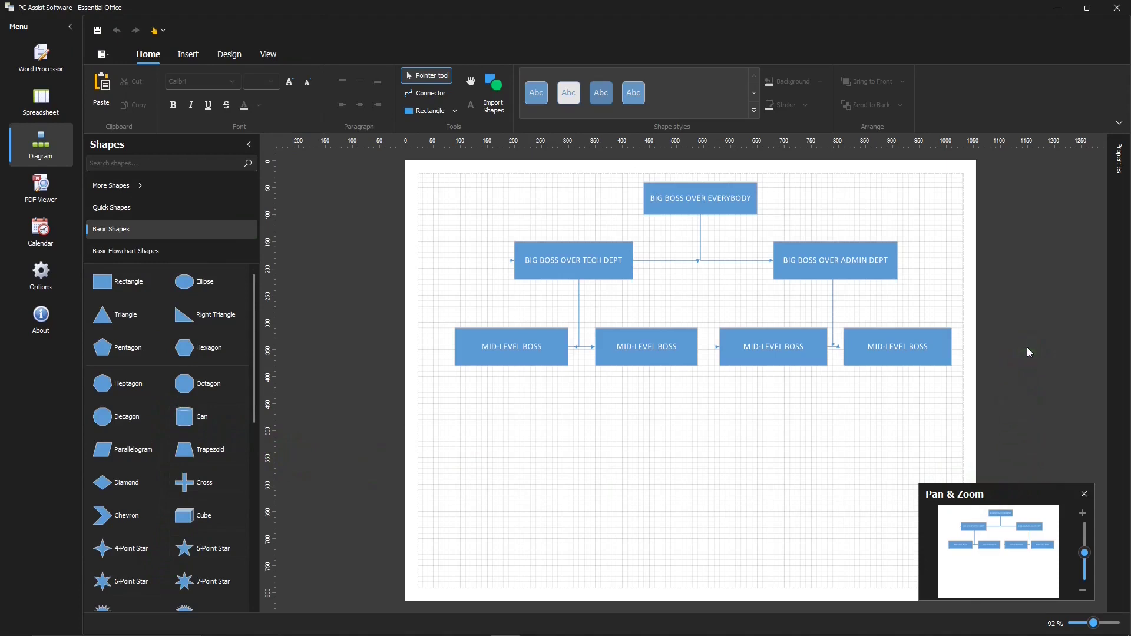
{"action": "left_click", "coordinate": [994, 373]}
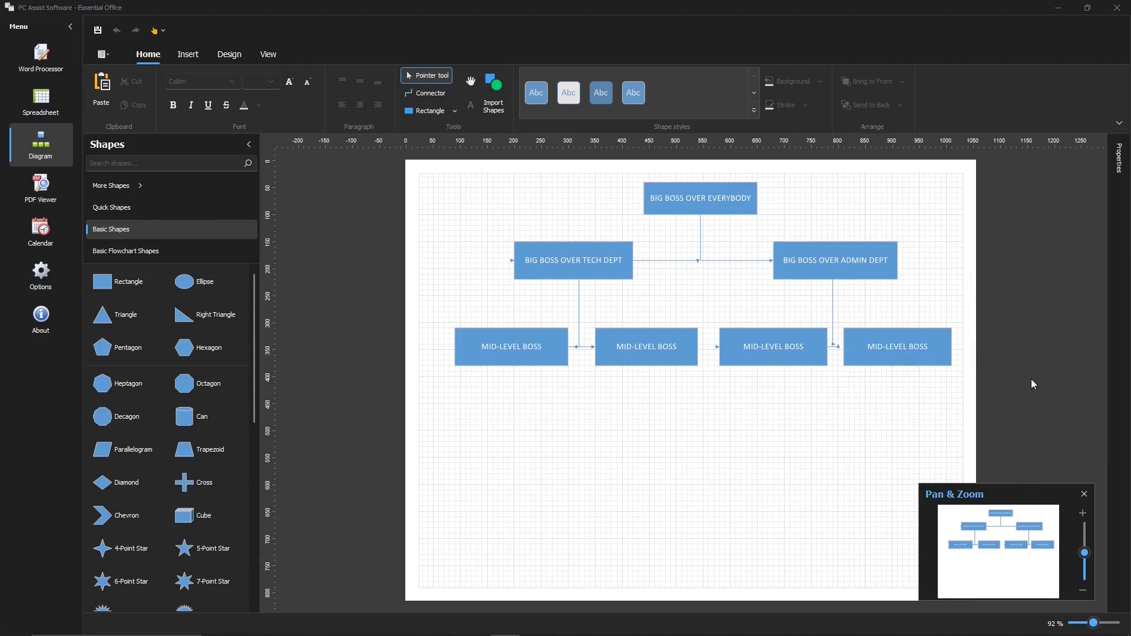
Step: Switch to the PDF Viewer and open its Page Thumbnails, Attachments and Comments panels
{"action": "left_click", "coordinate": [53, 192]}
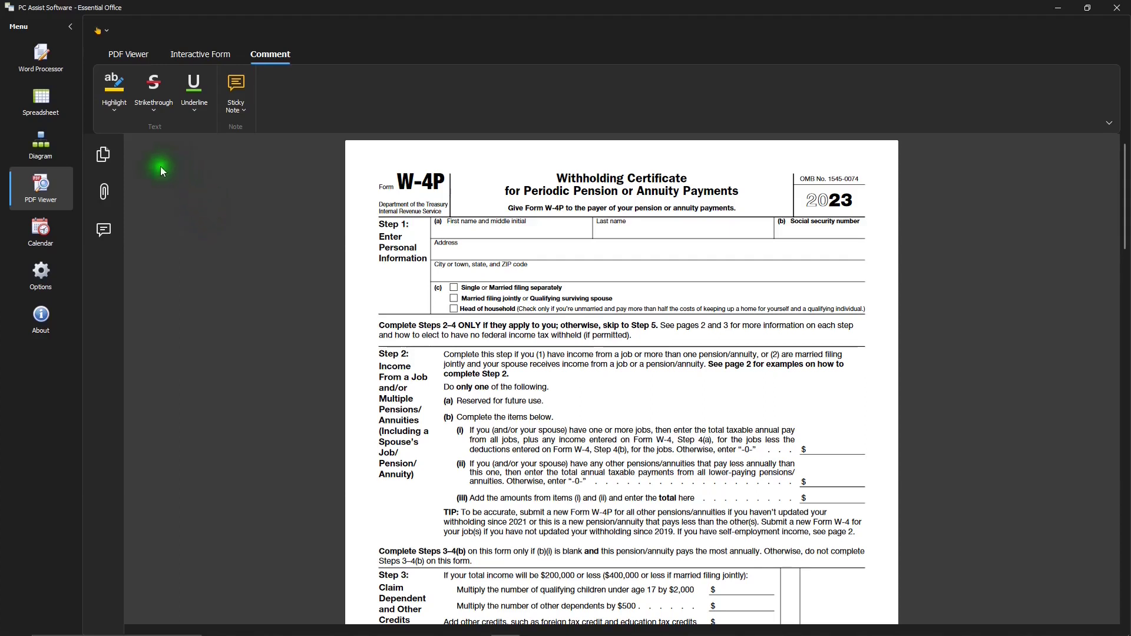
{"action": "left_click", "coordinate": [104, 155]}
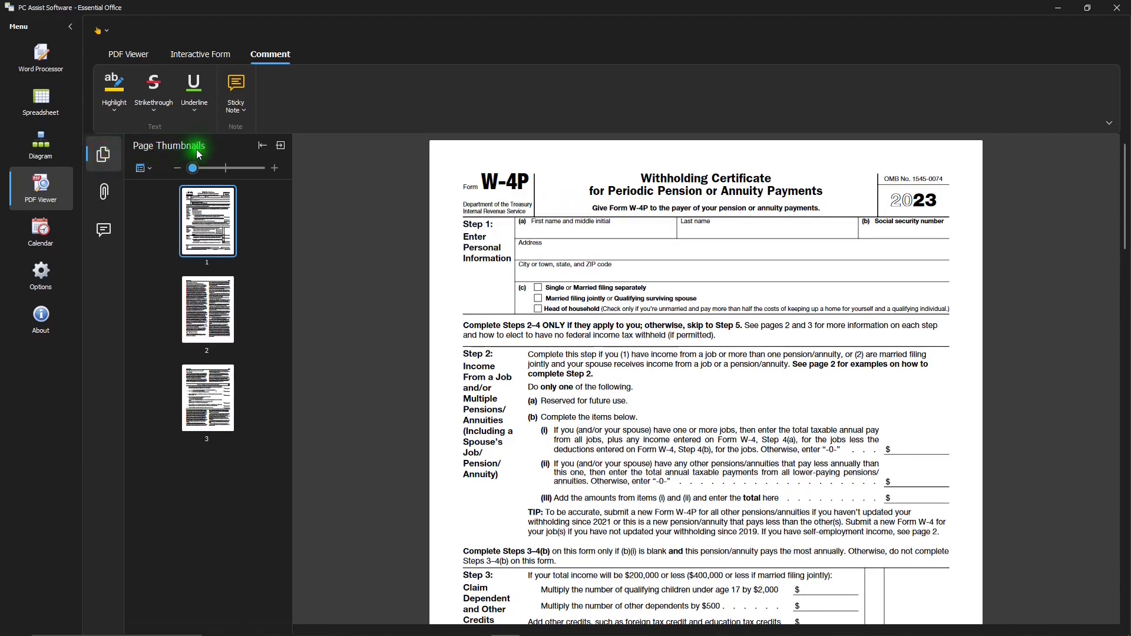
{"action": "left_click", "coordinate": [103, 191]}
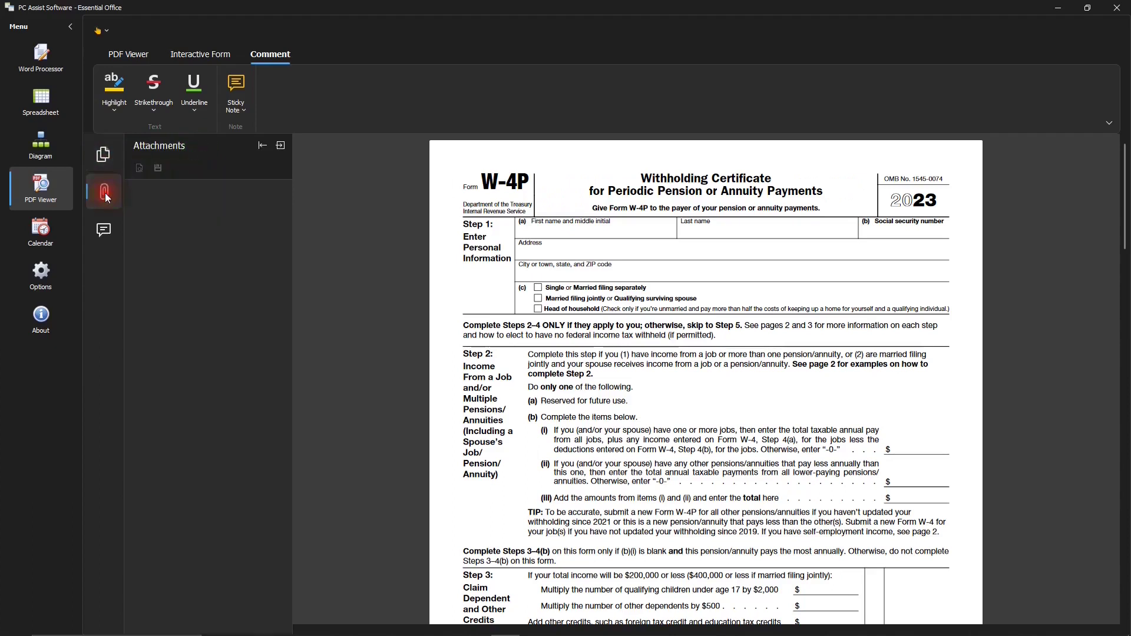
{"action": "left_click", "coordinate": [103, 229]}
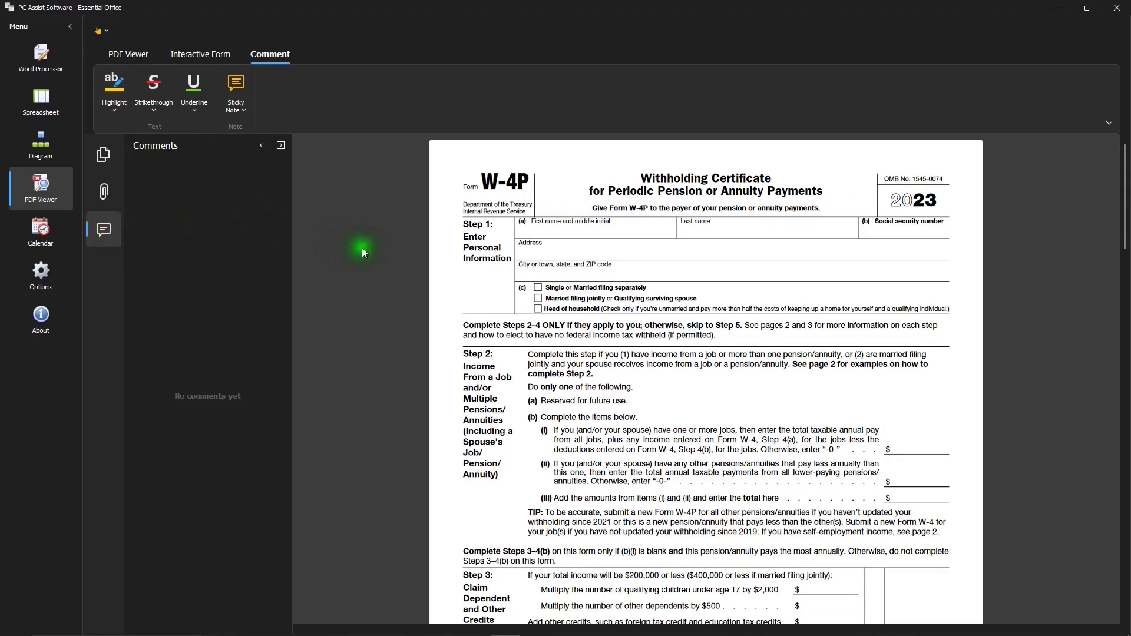
Step: Select the First name field and browse the PDF Viewer, Interactive Form and Comment tabs
{"action": "left_click", "coordinate": [545, 233]}
{"action": "left_click", "coordinate": [134, 55]}
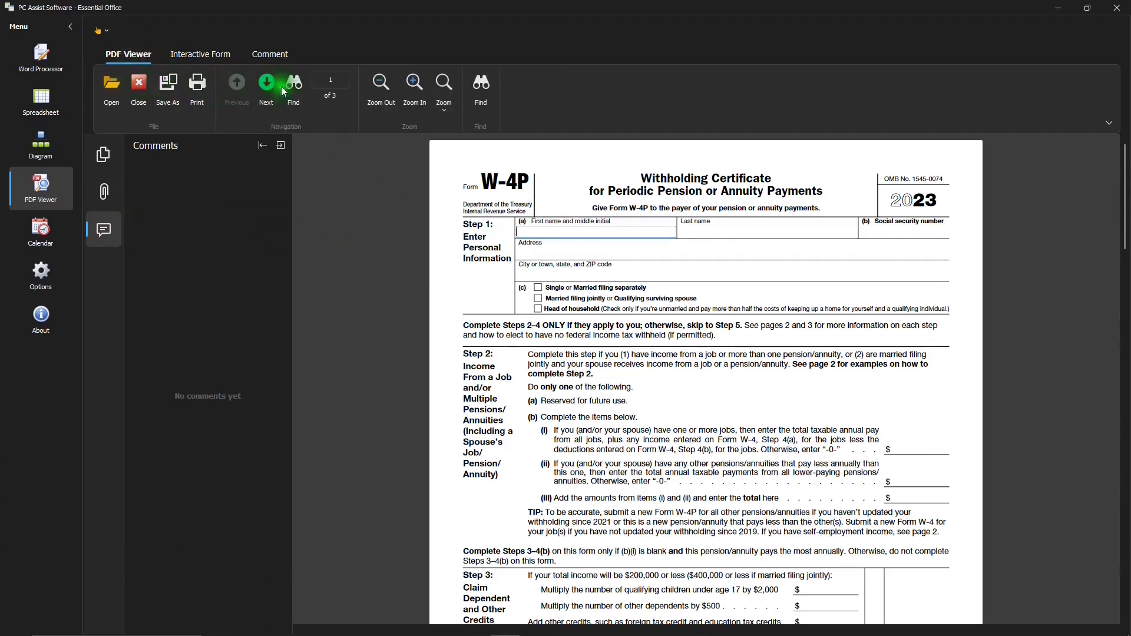
{"action": "left_click", "coordinate": [210, 58]}
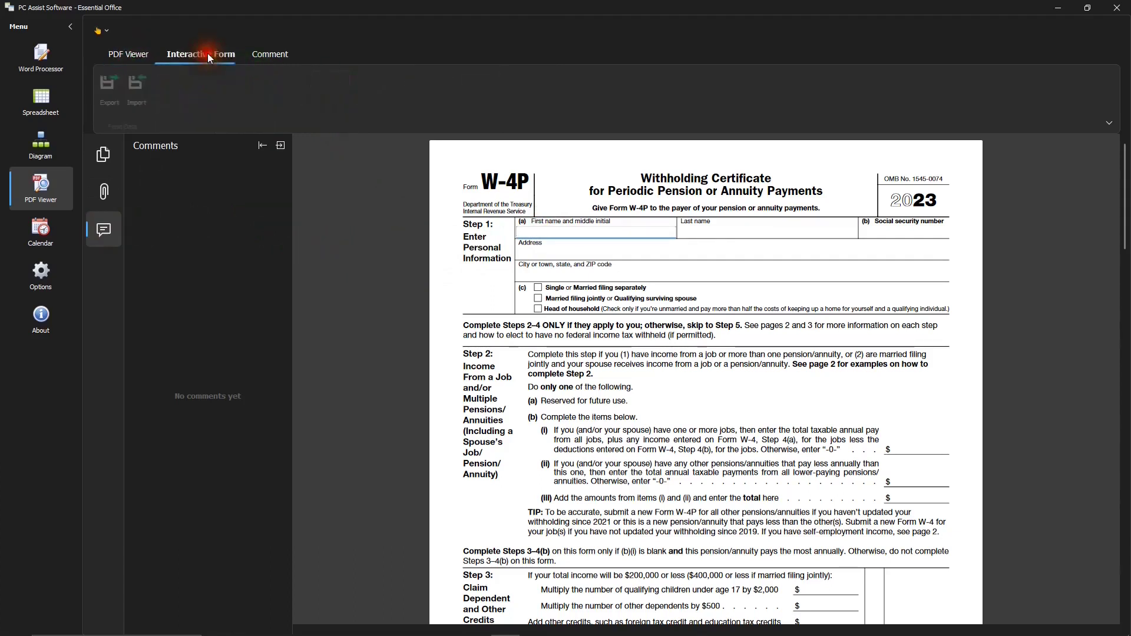
{"action": "left_click", "coordinate": [260, 55]}
{"action": "left_click", "coordinate": [322, 178]}
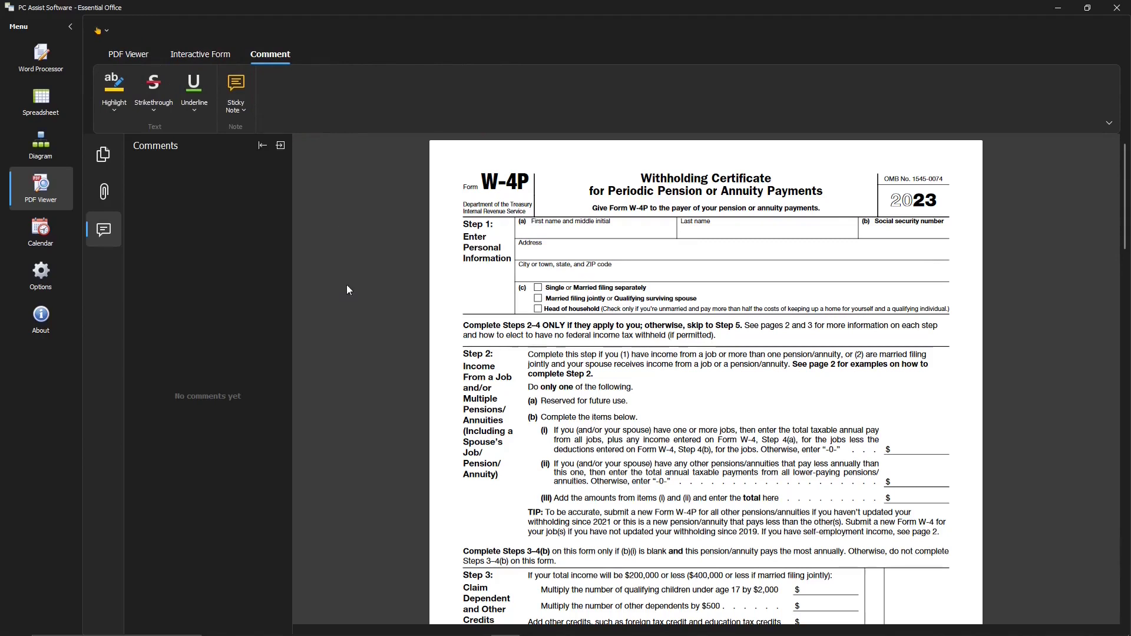
Step: Open the Calendar, try the Day, Work Week, Week and Full Week views, then choose Month View
{"action": "left_click", "coordinate": [42, 230]}
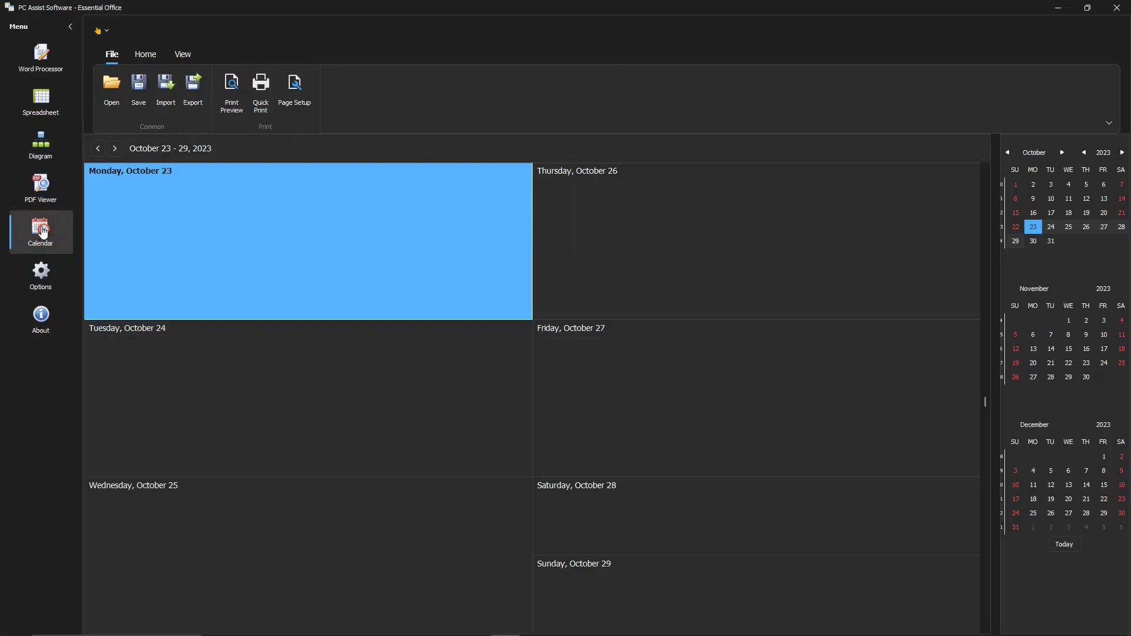
{"action": "left_click", "coordinate": [145, 53]}
{"action": "left_click", "coordinate": [182, 55]}
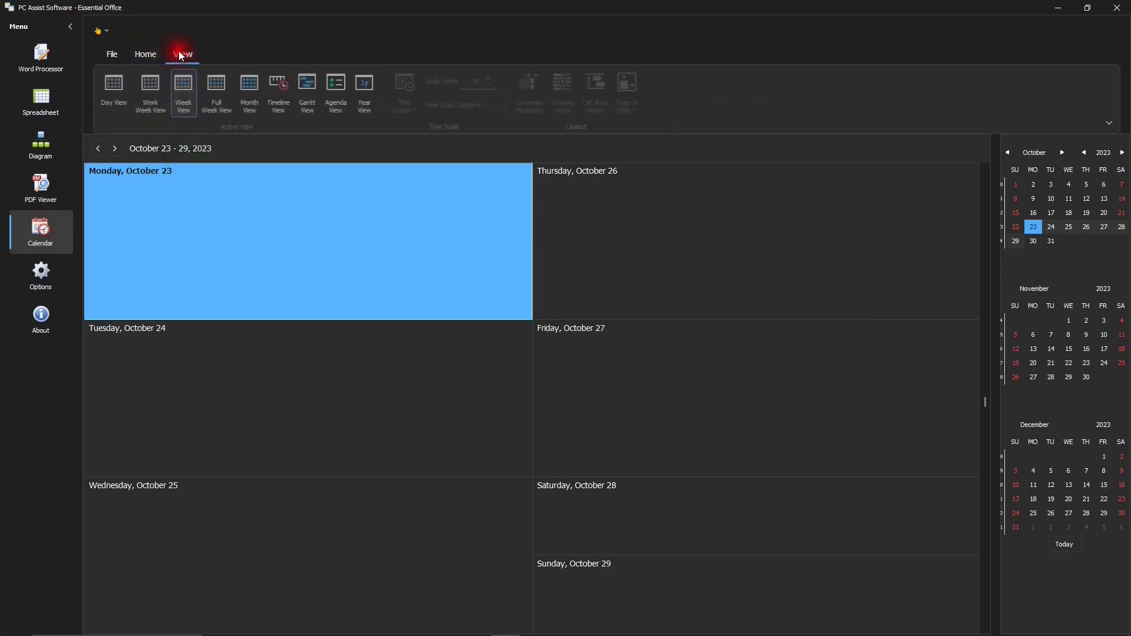
{"action": "left_click", "coordinate": [115, 93]}
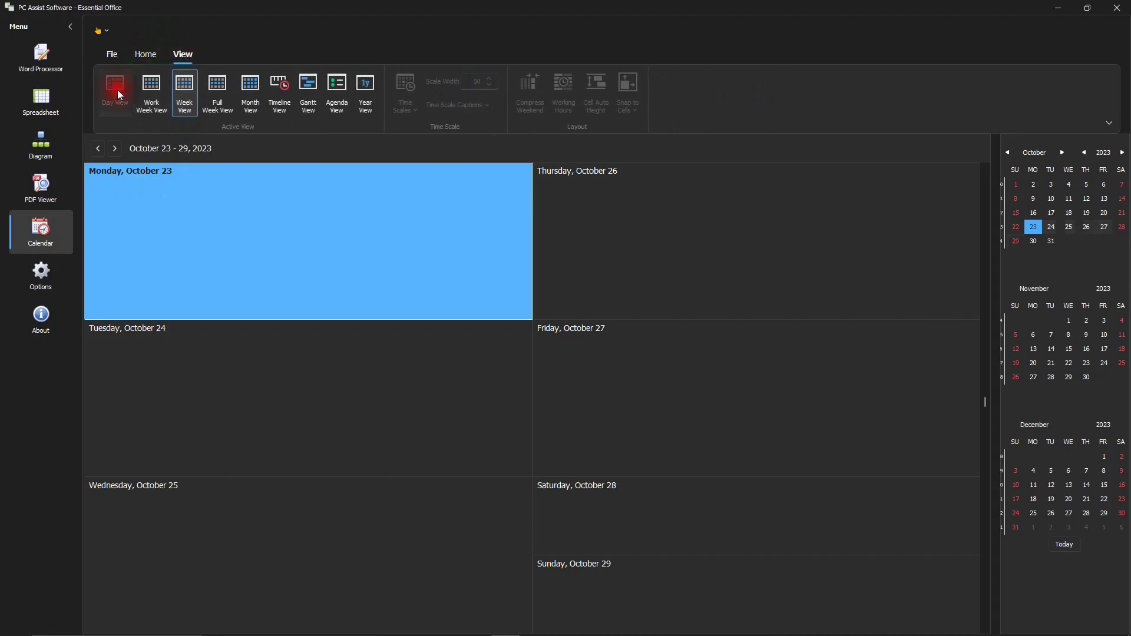
{"action": "left_click", "coordinate": [154, 92]}
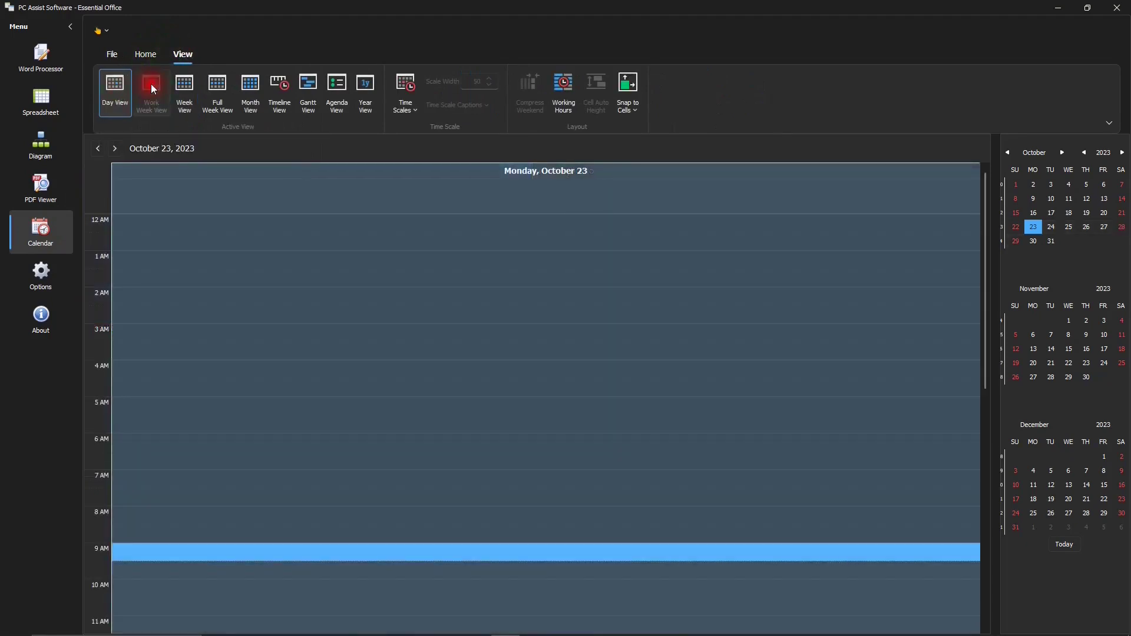
{"action": "left_click", "coordinate": [185, 87]}
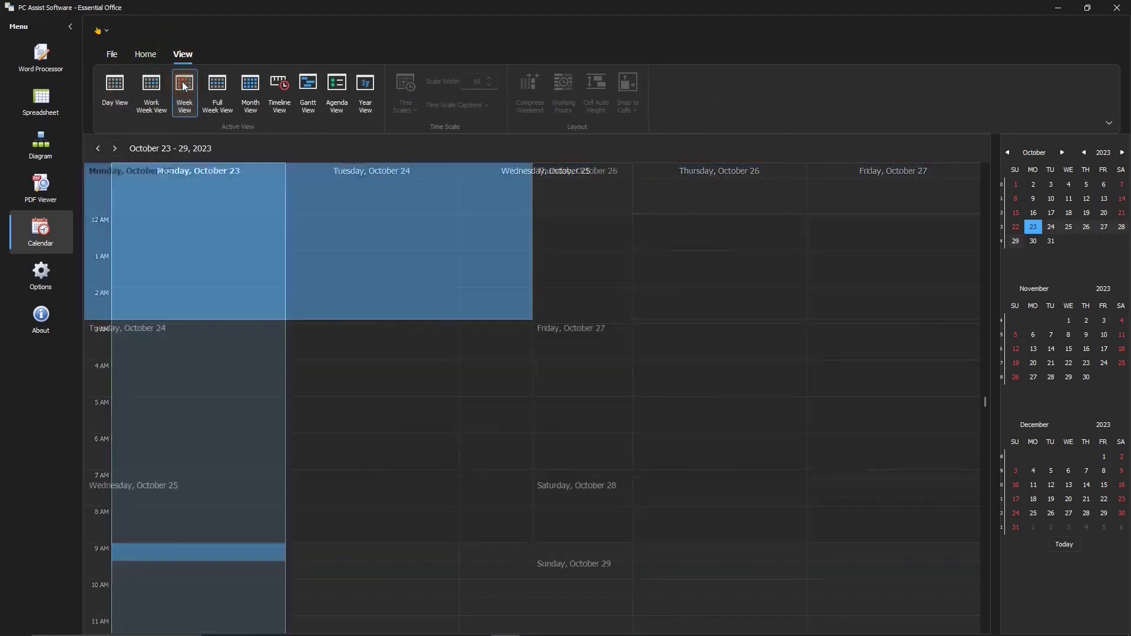
{"action": "left_click", "coordinate": [217, 90]}
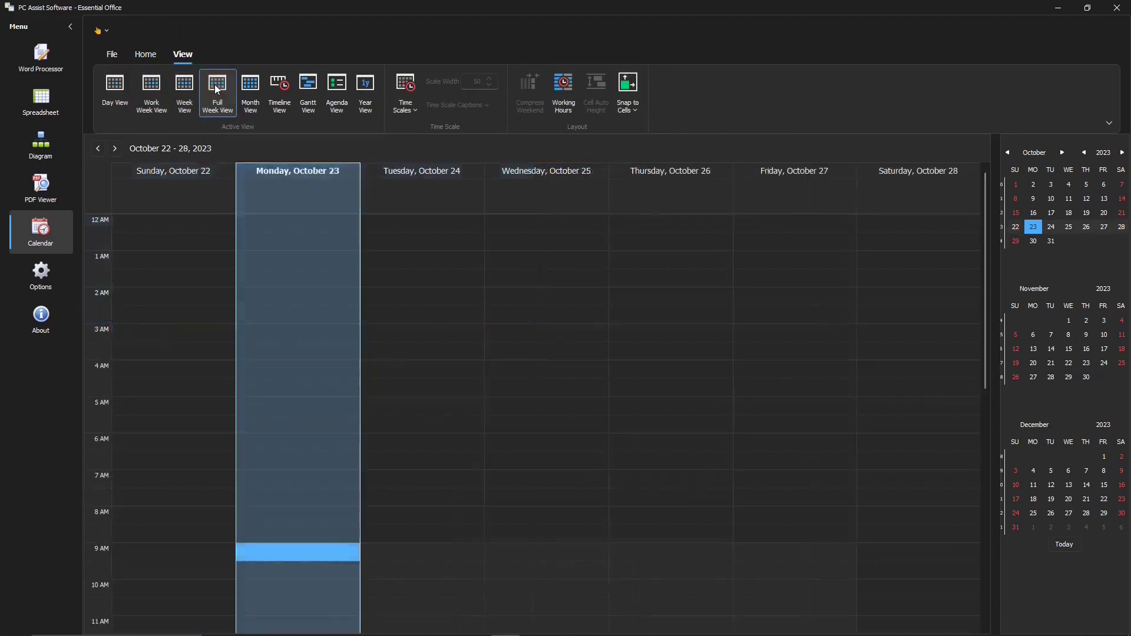
{"action": "left_click", "coordinate": [248, 90]}
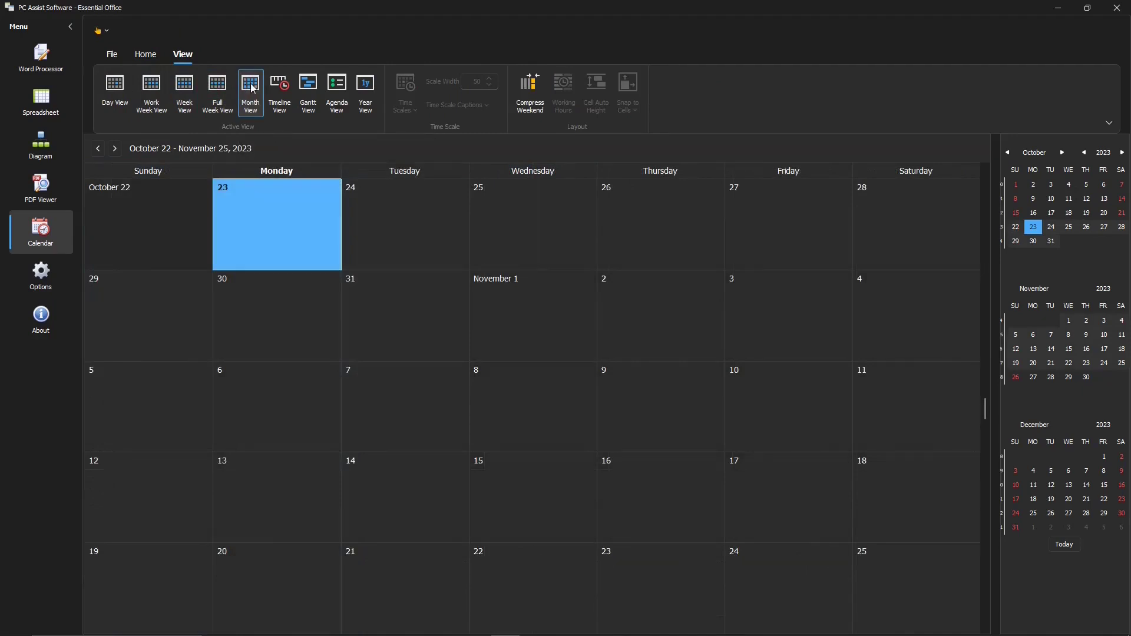
Step: Open the Options page from the left sidebar menu
{"action": "left_click", "coordinate": [41, 270]}
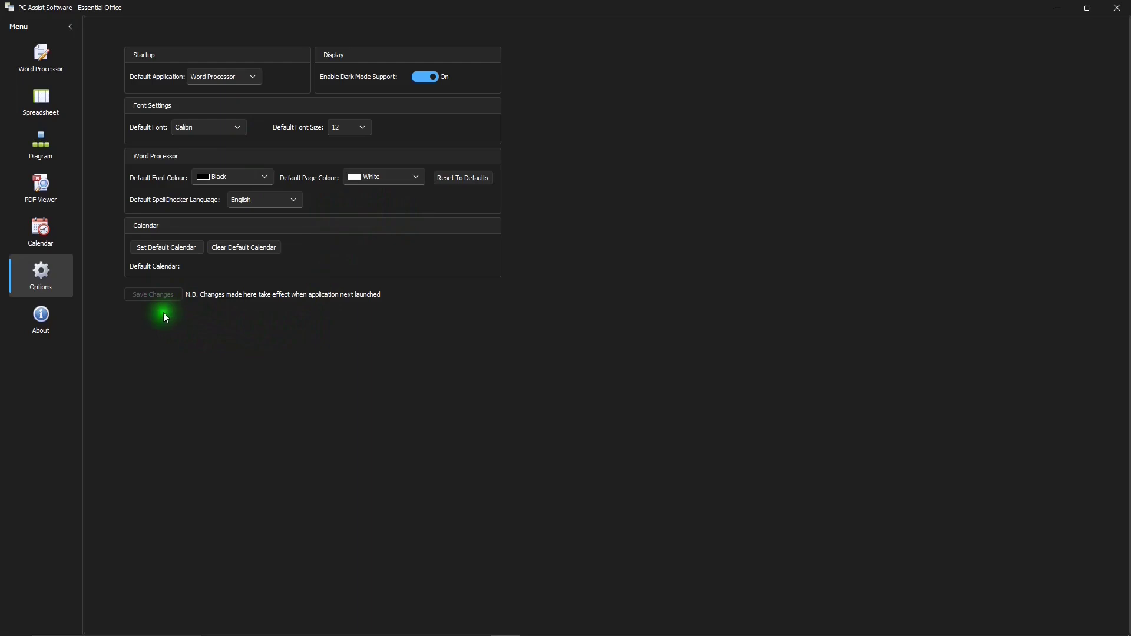
Step: Open the About page from the left sidebar menu
{"action": "left_click", "coordinate": [41, 318]}
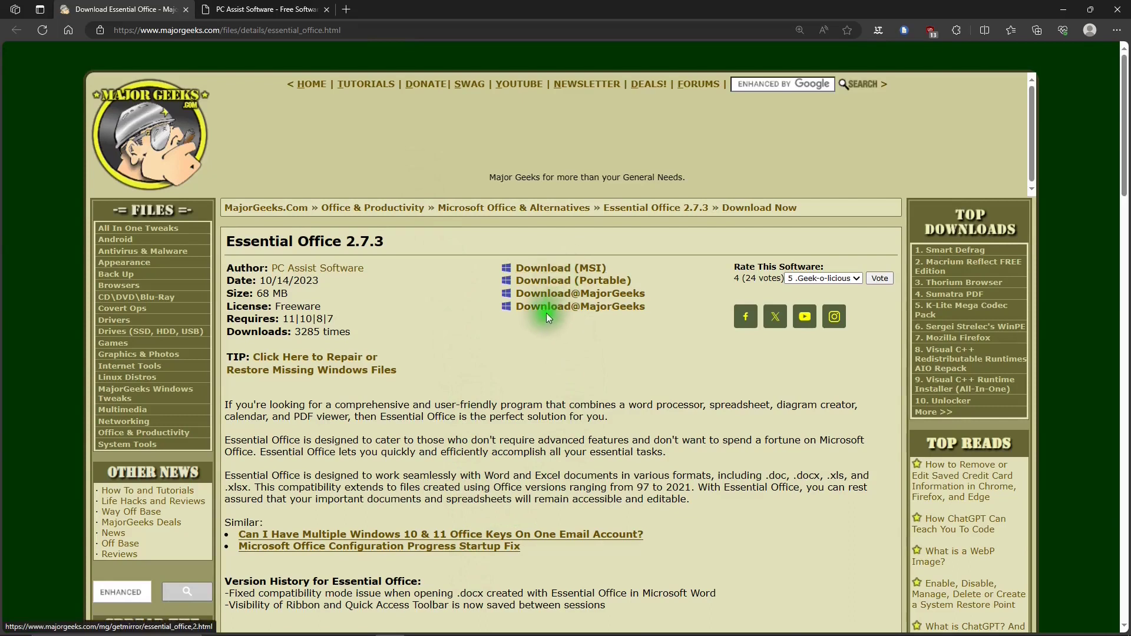
Step: Go over the Download (MSI), Download (Portable) and Download@MajorGeeks links for Essential Office 2.7.3
{"action": "left_click", "coordinate": [547, 269]}
{"action": "left_click", "coordinate": [548, 281]}
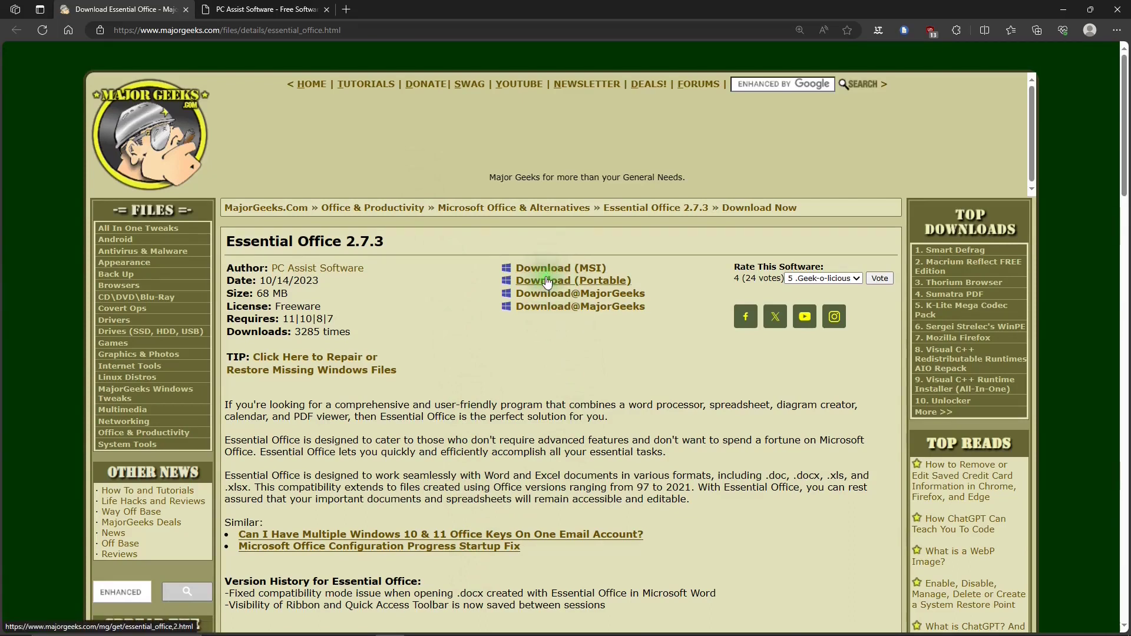
{"action": "left_click", "coordinate": [545, 294]}
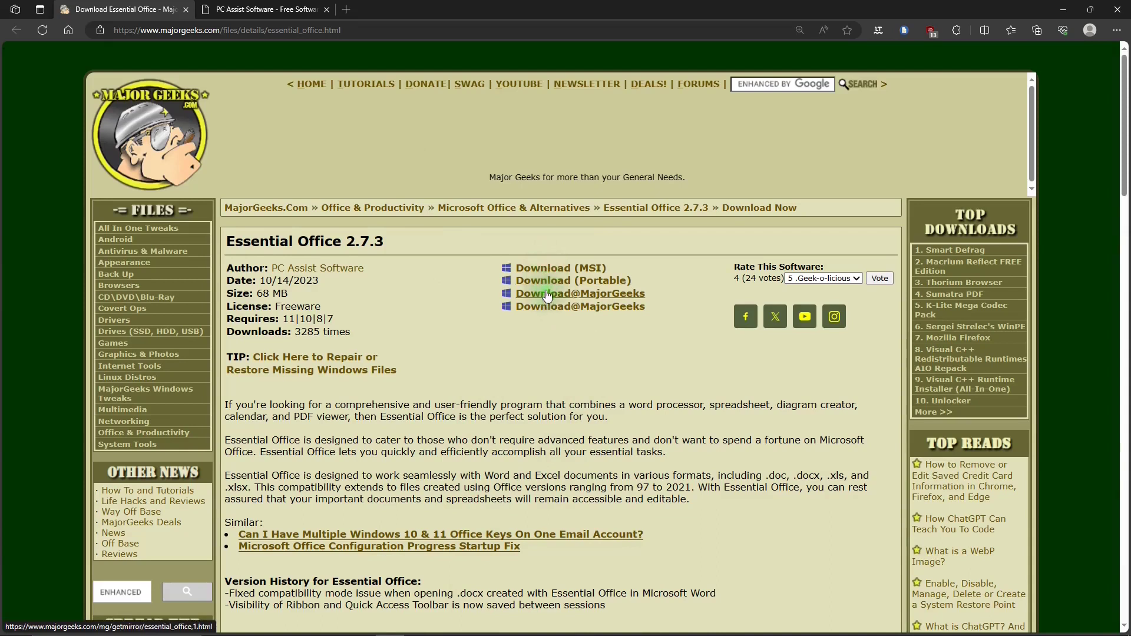
{"action": "left_click", "coordinate": [546, 308]}
{"action": "left_click", "coordinate": [545, 294]}
{"action": "left_click", "coordinate": [545, 294]}
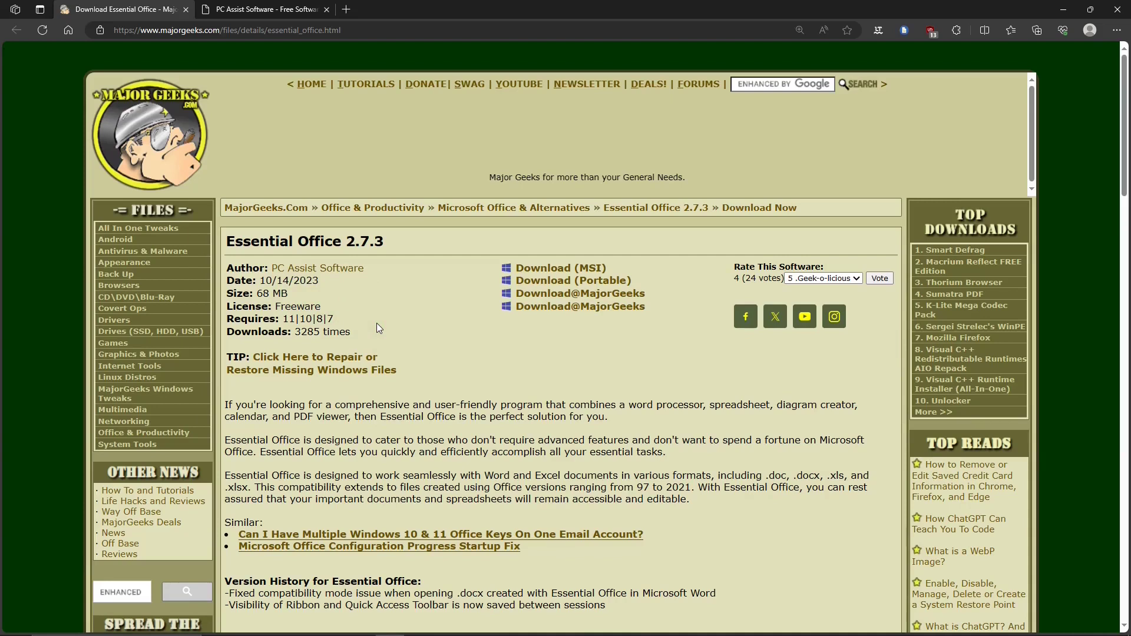
Step: Switch to the PC Assist Software Free Software page and scroll down to the Essential Office section
{"action": "left_click", "coordinate": [272, 11]}
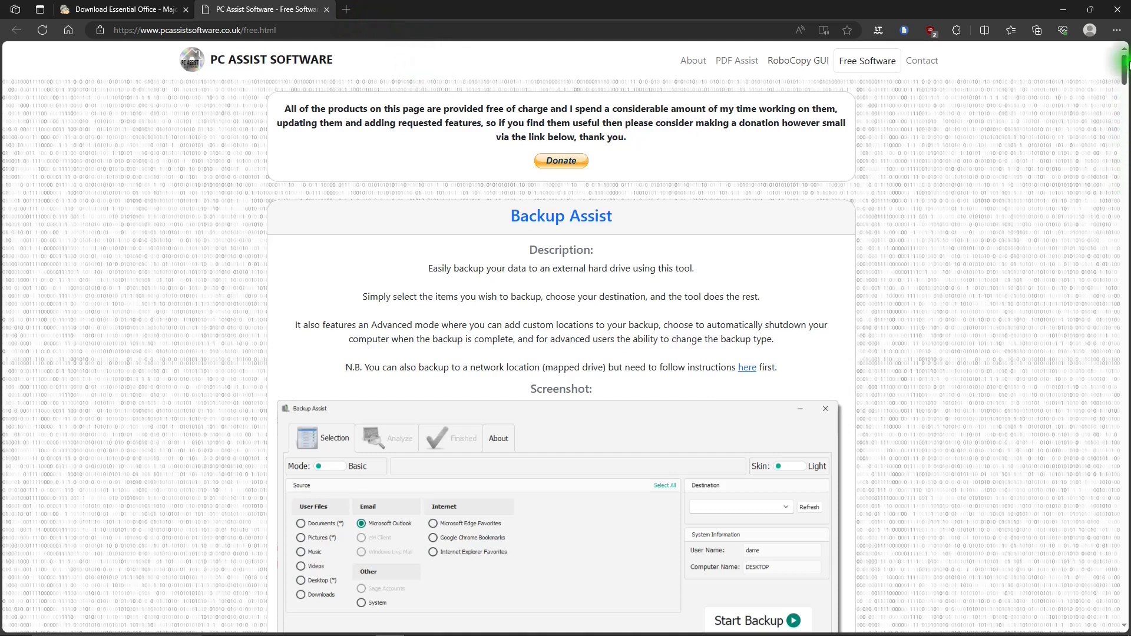
{"action": "left_click", "coordinate": [1124, 70]}
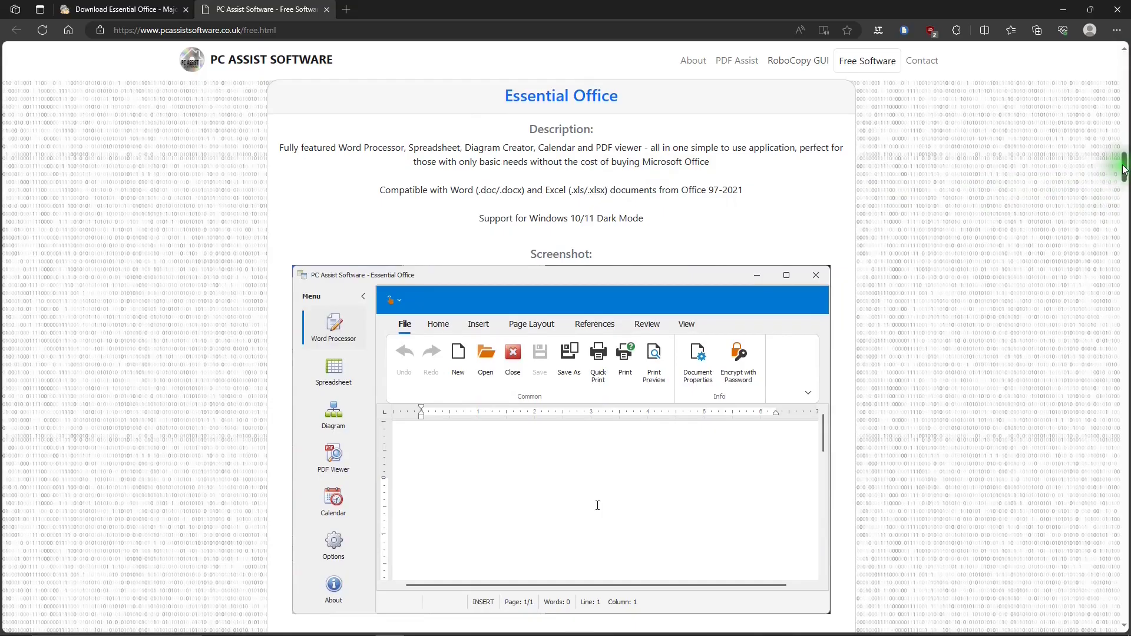
{"action": "left_click_drag", "start_coordinate": [1123, 169], "coordinate": [1121, 224]}
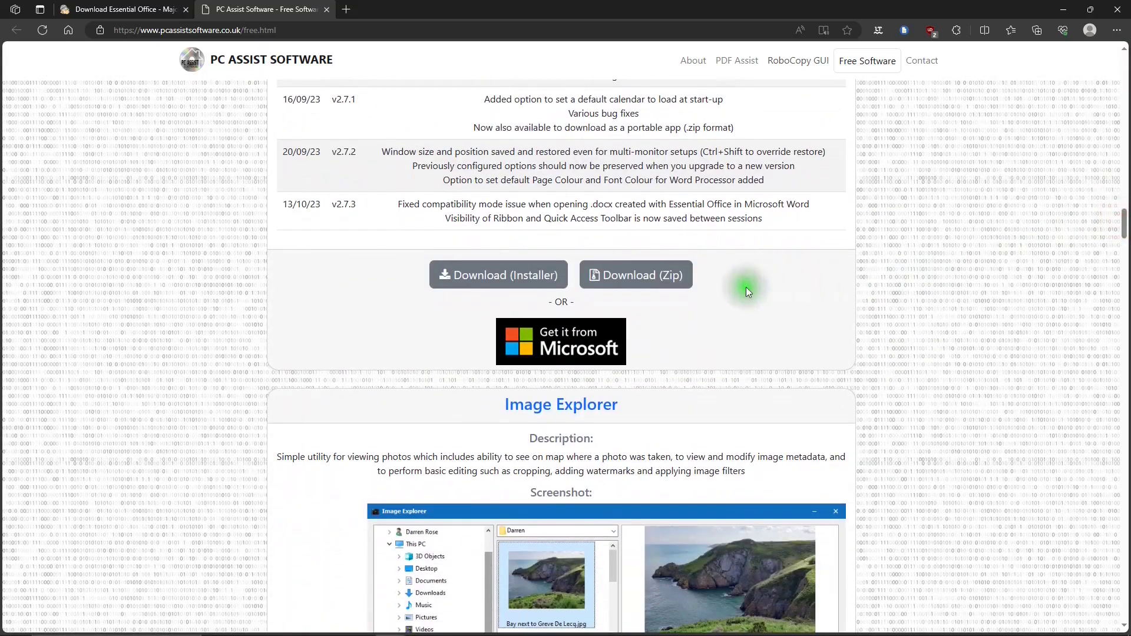